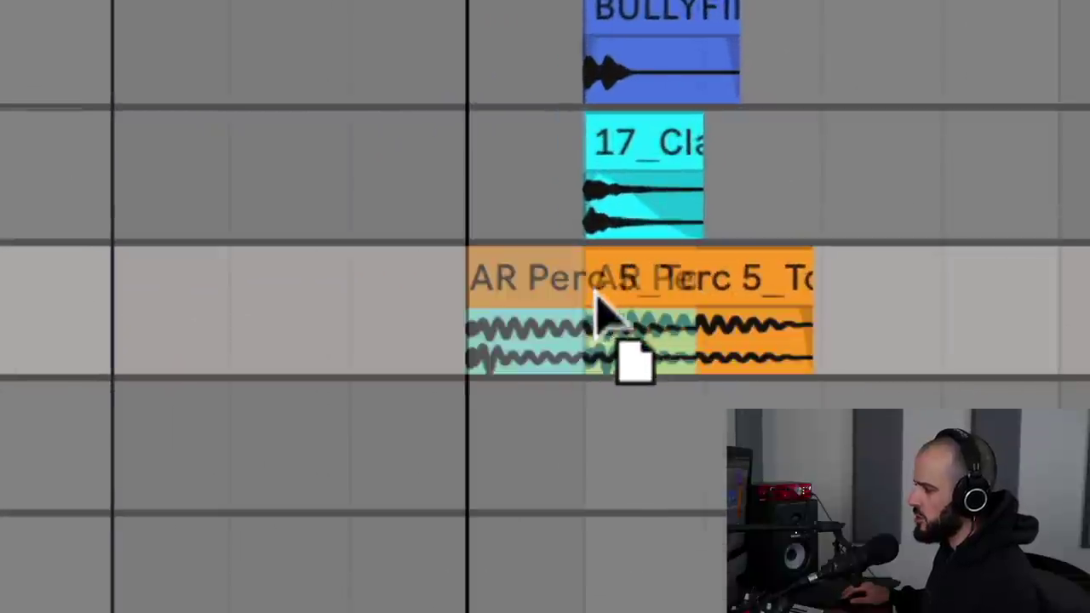
Place the AR Perc 5 tom clip just before the first clap and copy it to a second spot in the same bar.
left_click_drag(352, 277, 439, 294)
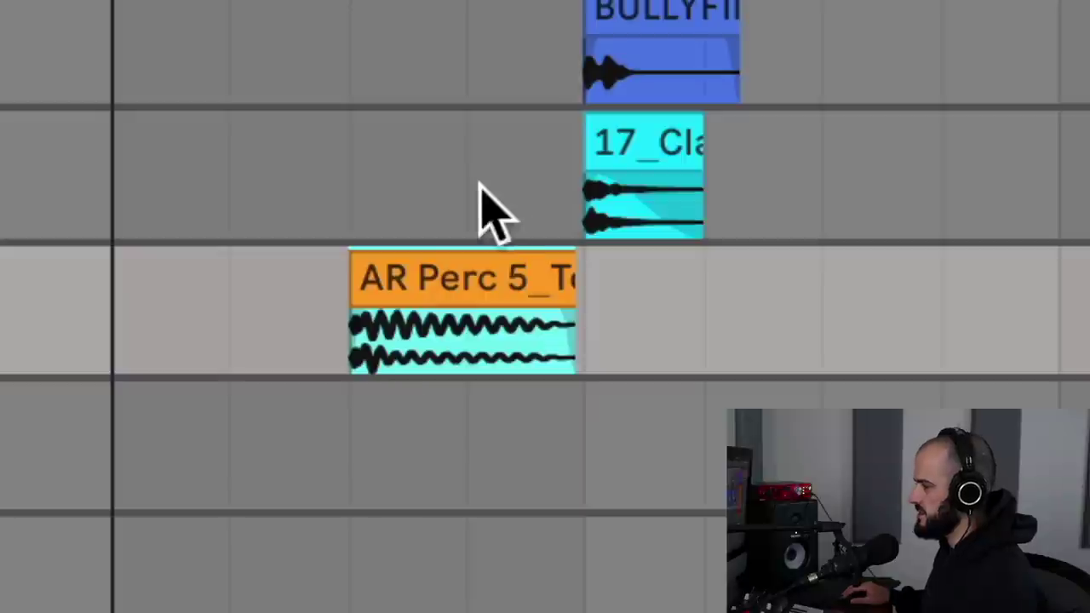
left_click_drag(462, 255, 606, 281)
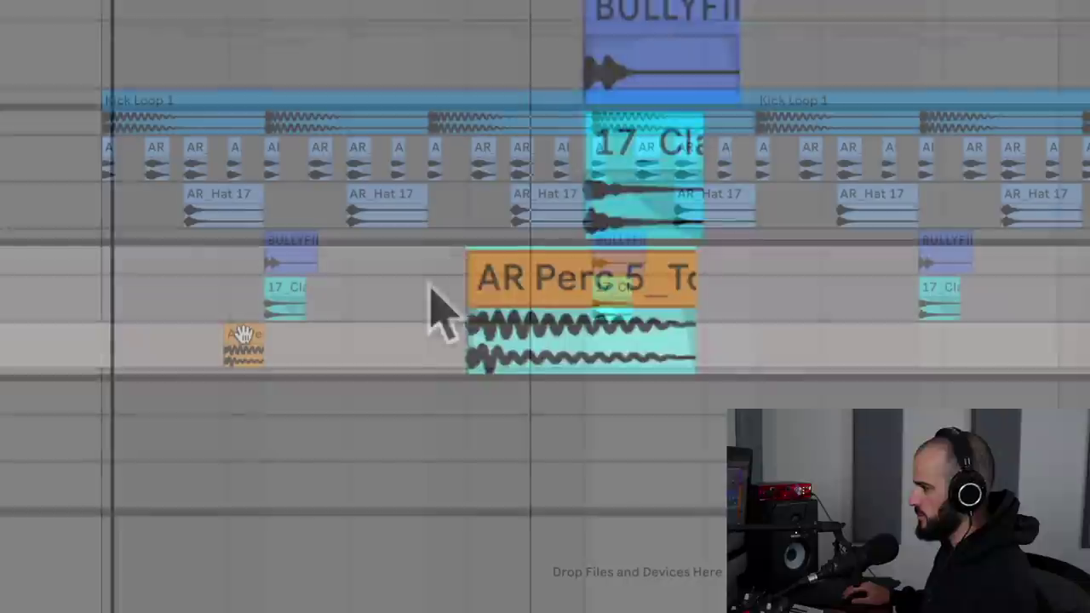
left_click_drag(244, 335, 528, 349)
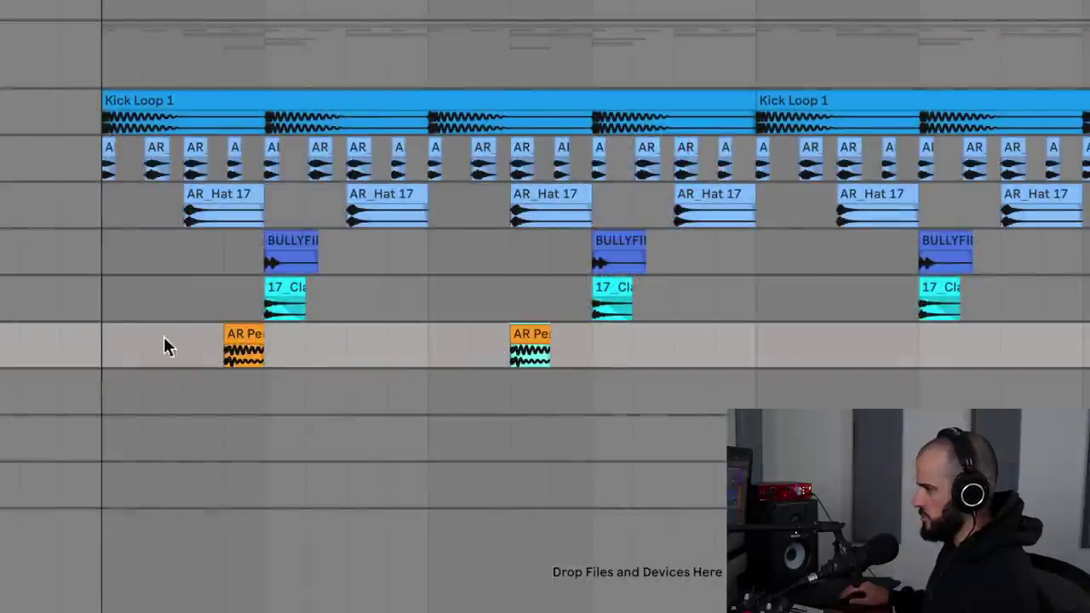
Copy the first bar's two tom hits into the next three bars of the tom track.
left_click_drag(754, 342, 127, 343)
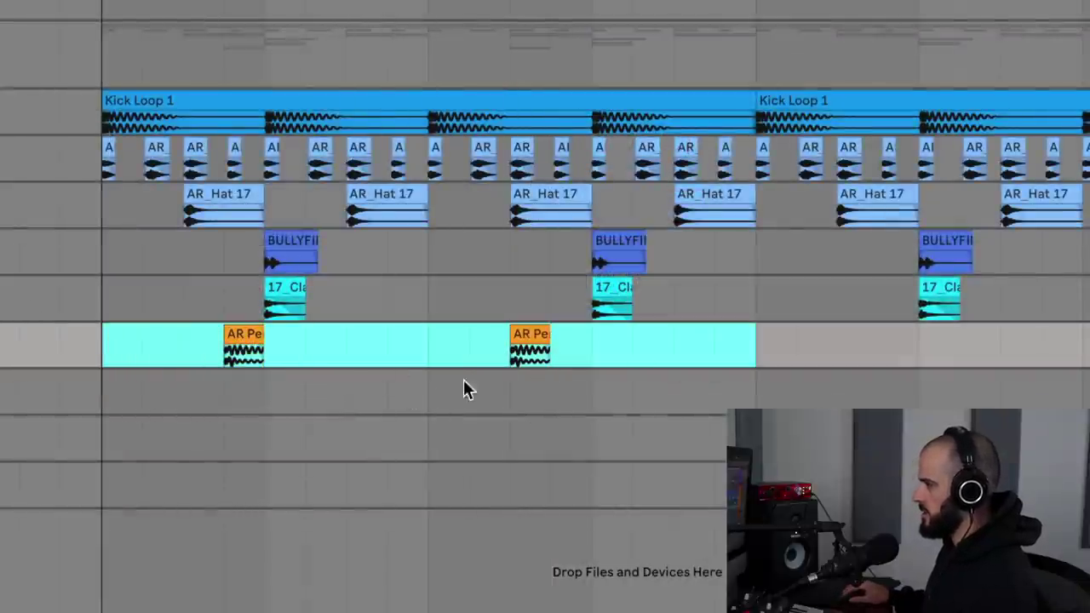
scroll(756, 339, "down", 5)
left_click(756, 347)
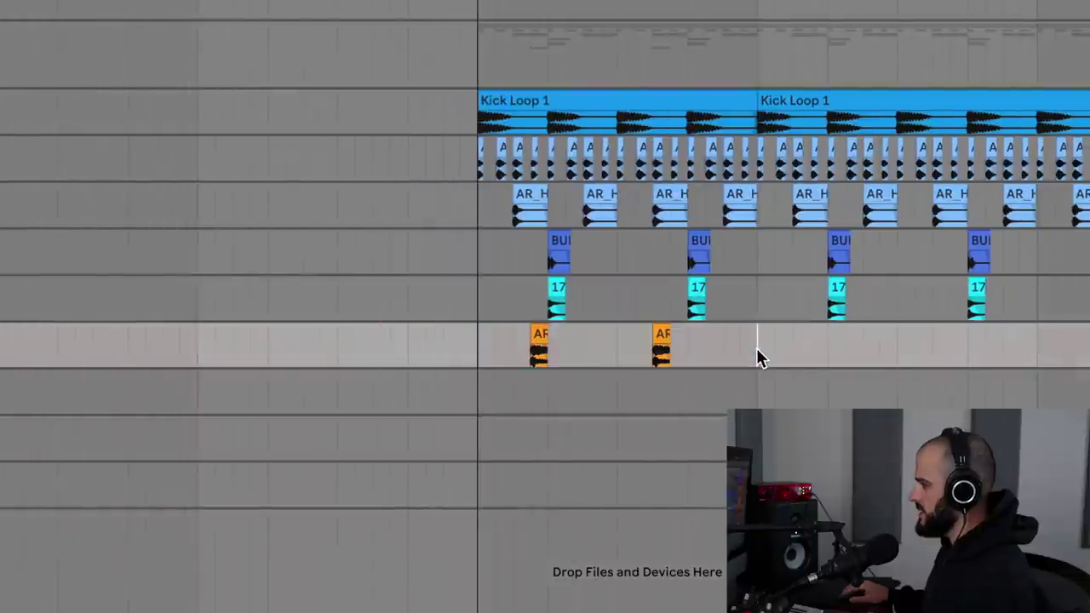
scroll(754, 347, "right", 5)
key("ctrl+v")
left_click(618, 349)
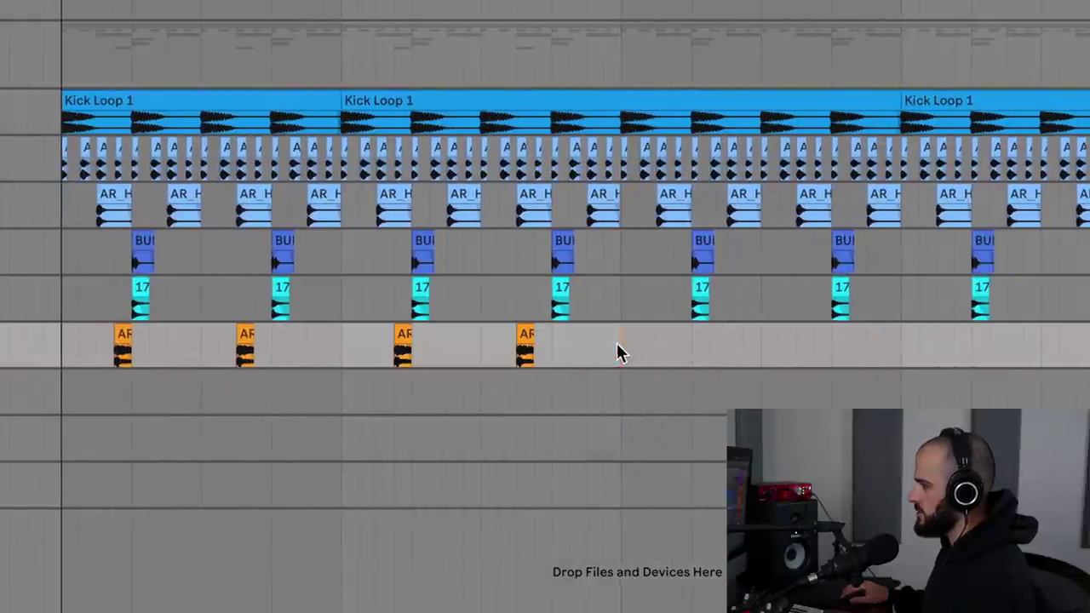
key("ctrl+v")
key("ctrl+v")
Play the tom pattern from the loop start and open the EchoBoy Jr delay on the tom track.
left_click(71, 349)
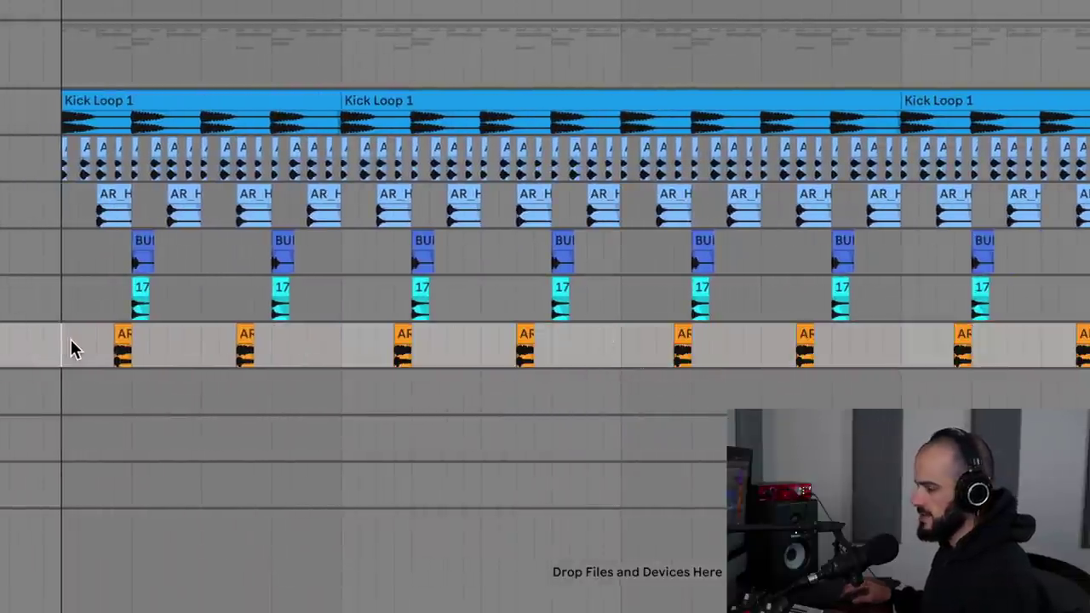
key("space")
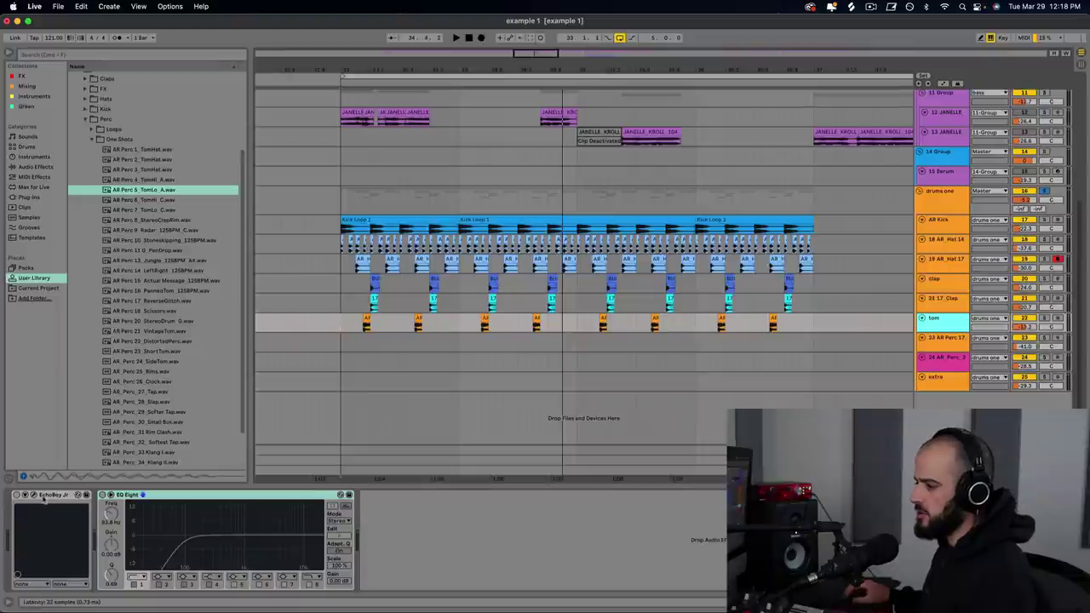
left_click(33, 497)
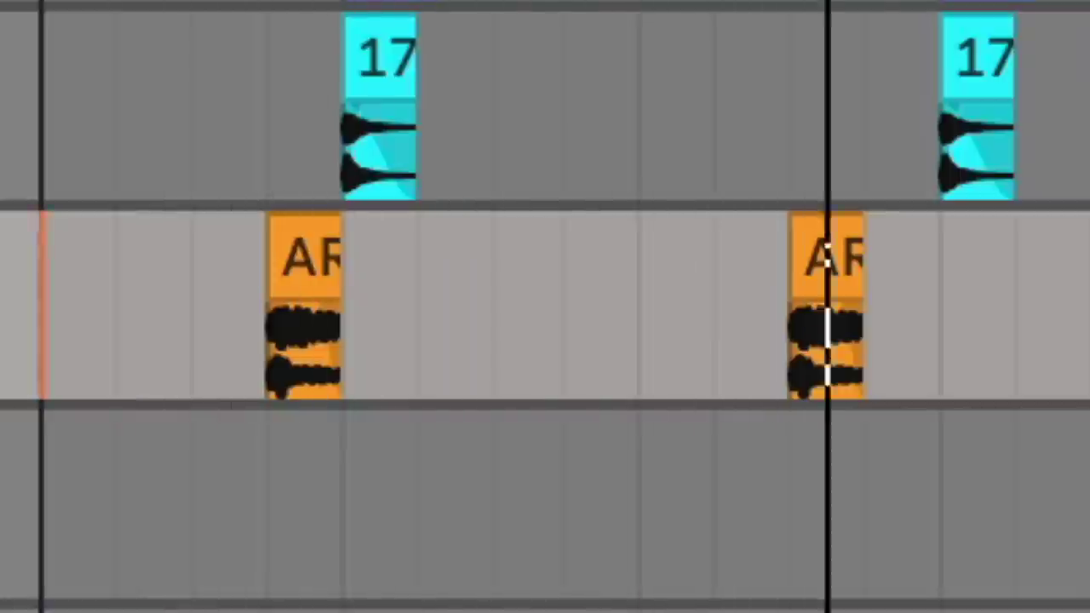
Delete the second tom hit from each bar, leaving only the hit before the first clap.
left_click(825, 341)
key("Delete")
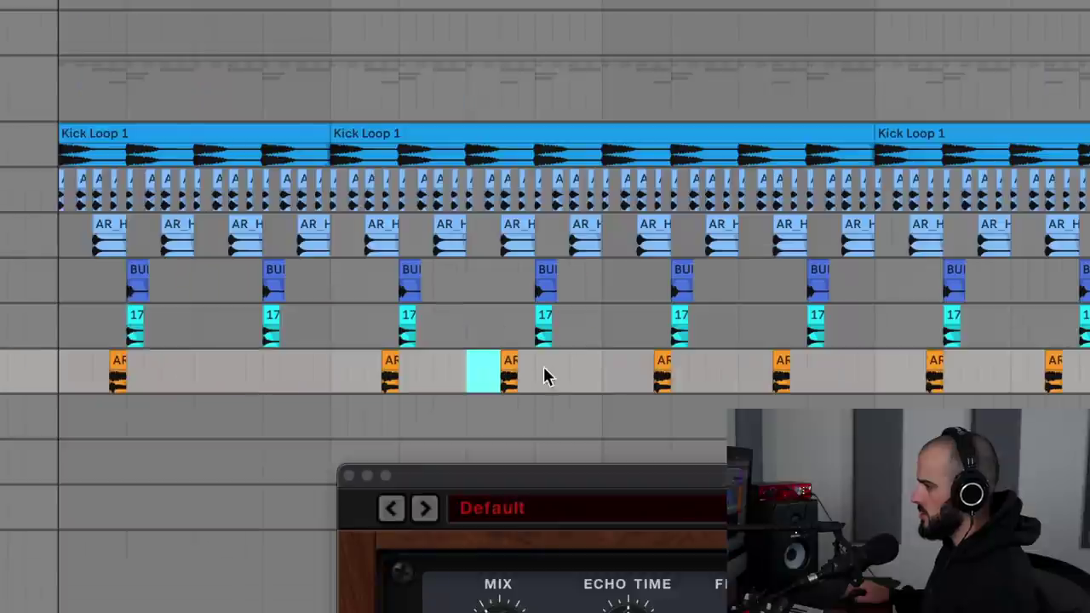
key("Delete")
left_click(800, 364)
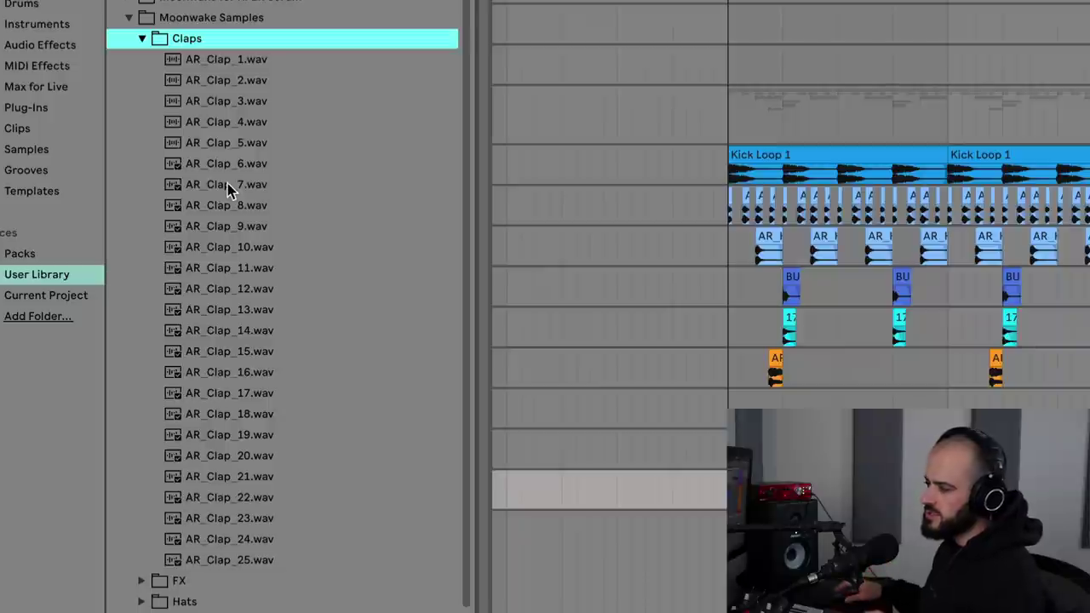
Audition samples in the Moonwake Claps folder and place AR_Clap_6.wav on the extra track near the start of the loop.
left_click(277, 562)
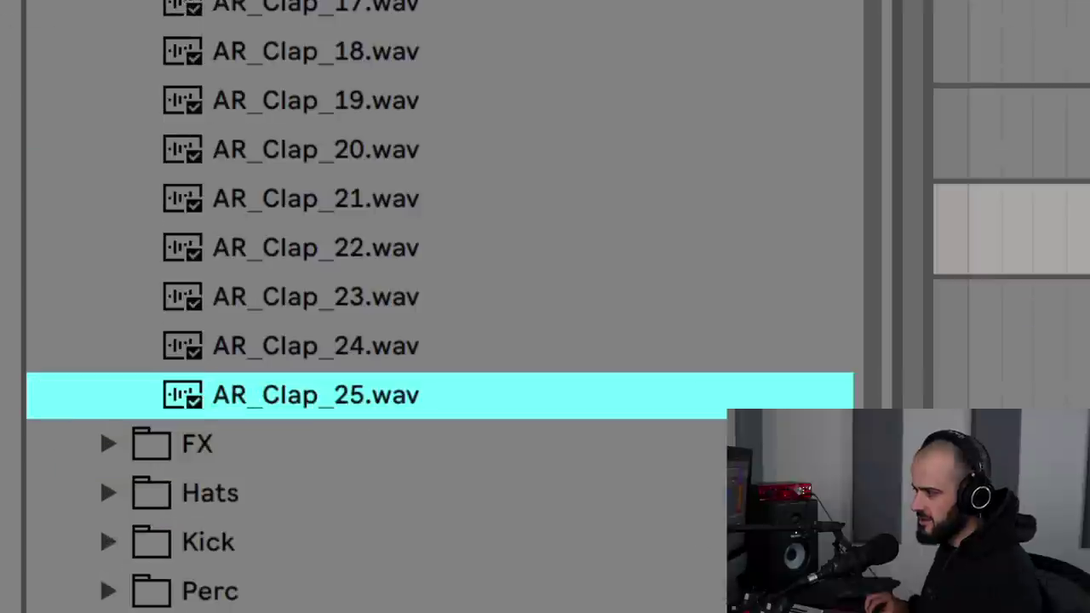
key("Up")
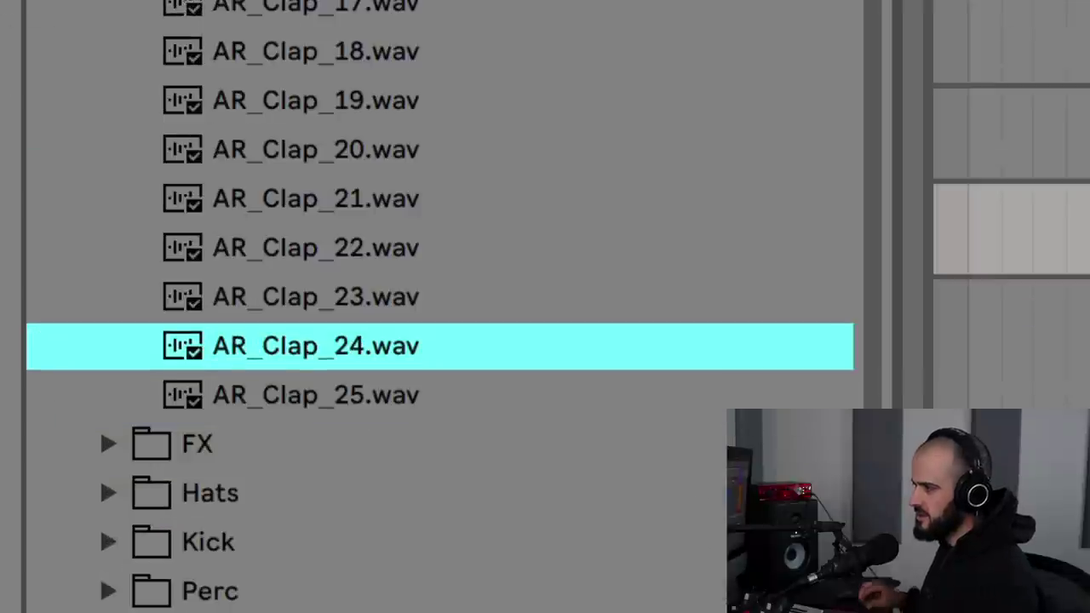
left_click(357, 534)
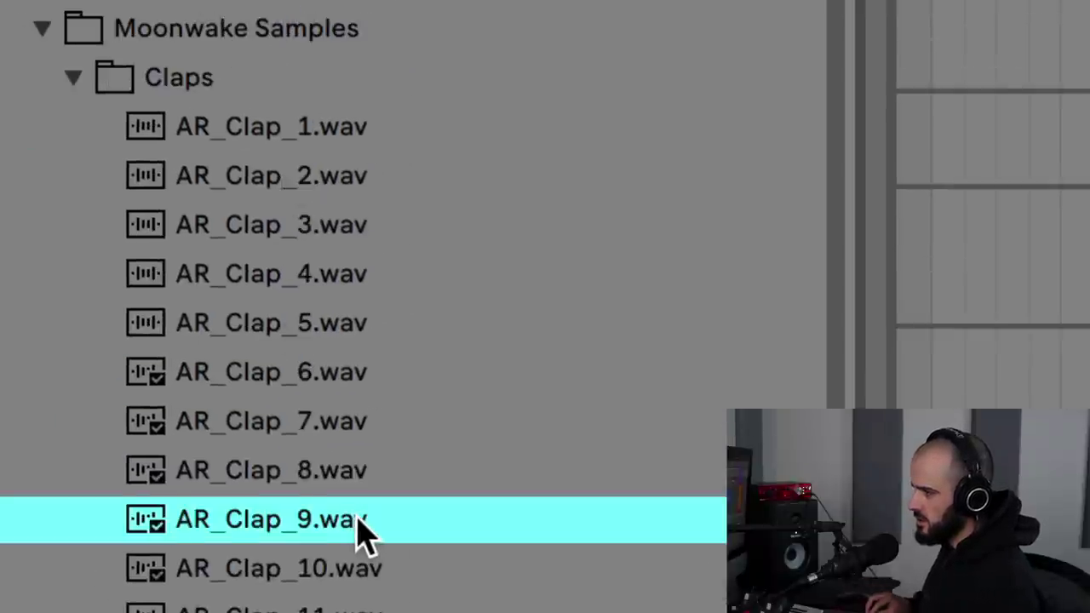
key("Up")
key("Up")
key("Up")
left_click_drag(383, 375, 158, 509)
Arrange copies of the AR_Clap_6 clip into a four-hit pattern across the first bar, starting with the first tom hit.
scroll(158, 509, "up", 3)
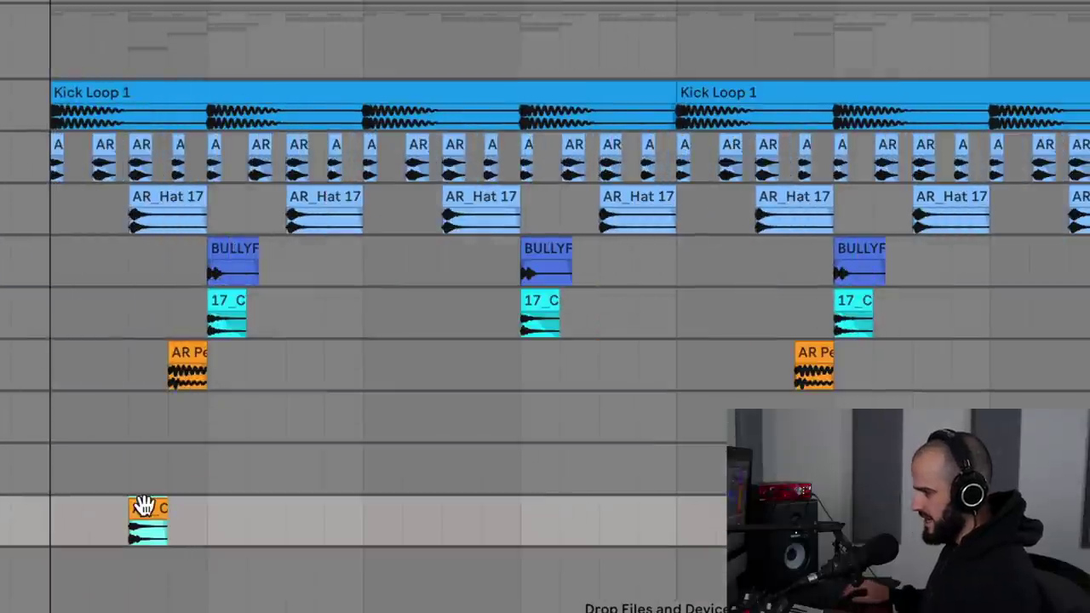
left_click_drag(189, 521, 289, 512)
left_click_drag(495, 515, 625, 518)
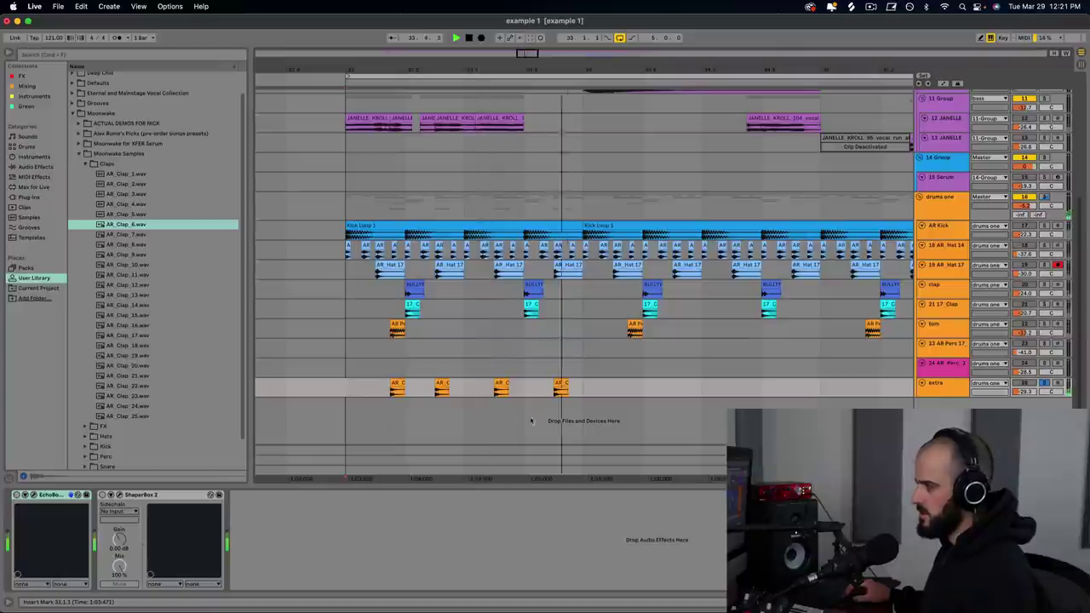
Duplicate the one-bar clap pattern on the extra track across the next three bars.
key("super+d")
key("space")
scroll(653, 391, "right", 3)
key("super+d")
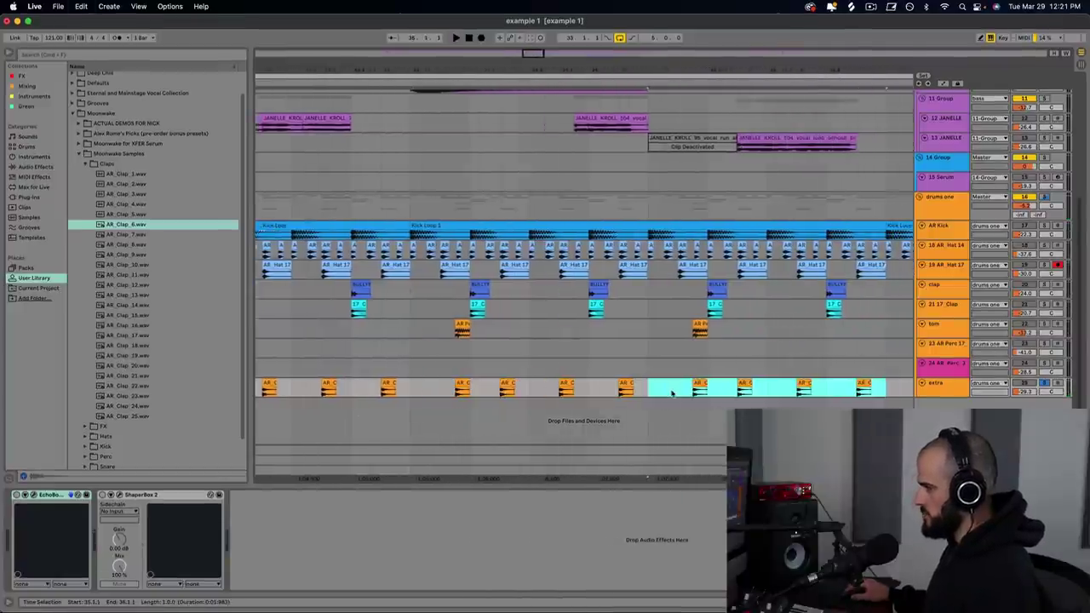
scroll(698, 389, "right", 3)
key("super+d")
key("minus")
key("minus")
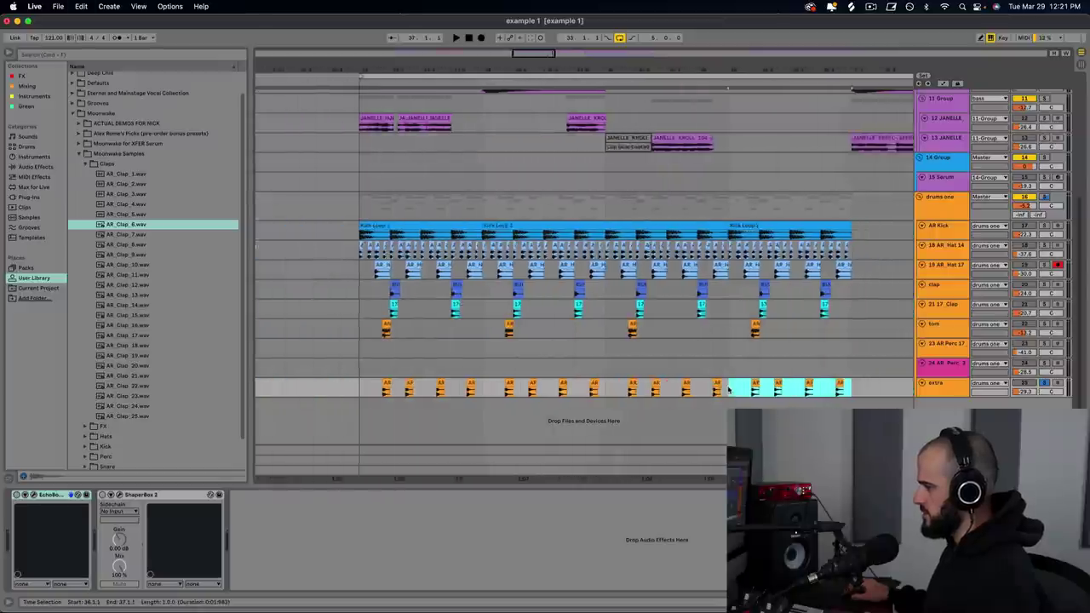
left_click(555, 391)
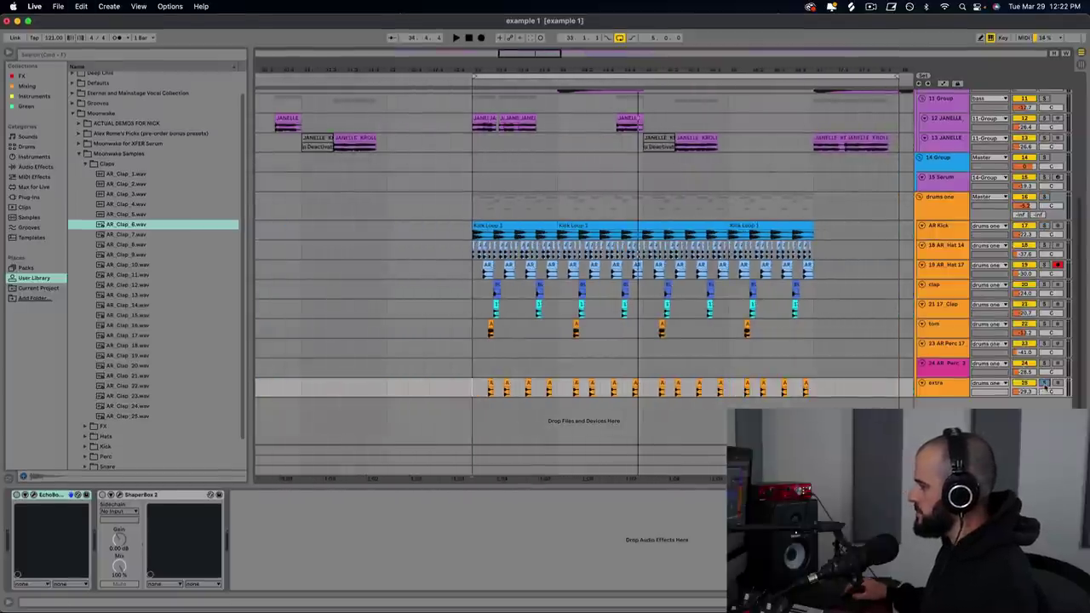
Open the EchoBoy Jr and ShaperBox 2 effects on the extra track and reposition the ShaperBox window.
left_click(75, 495)
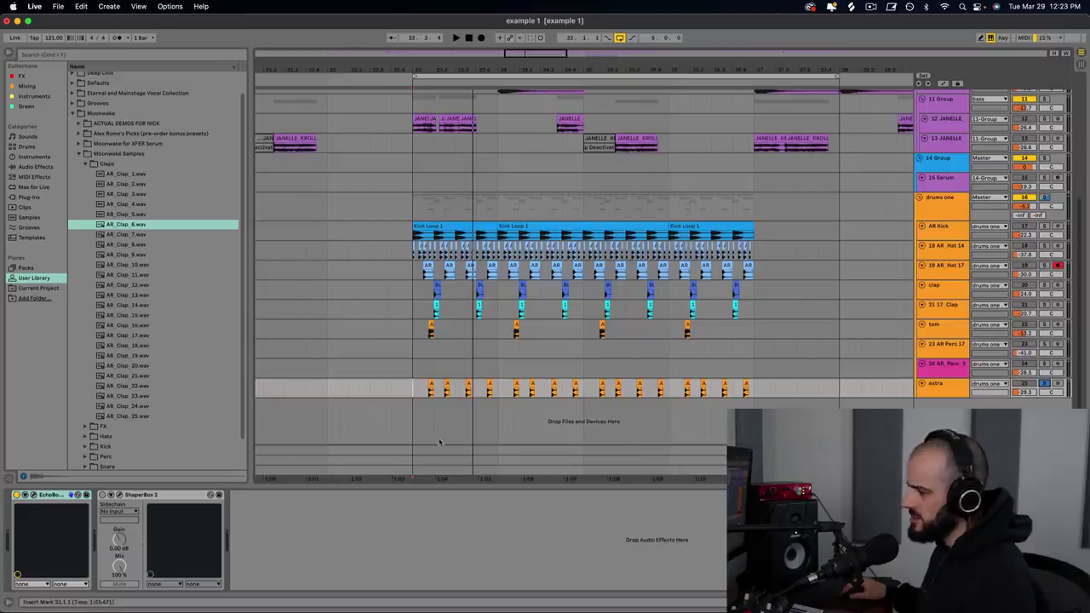
left_click(210, 495)
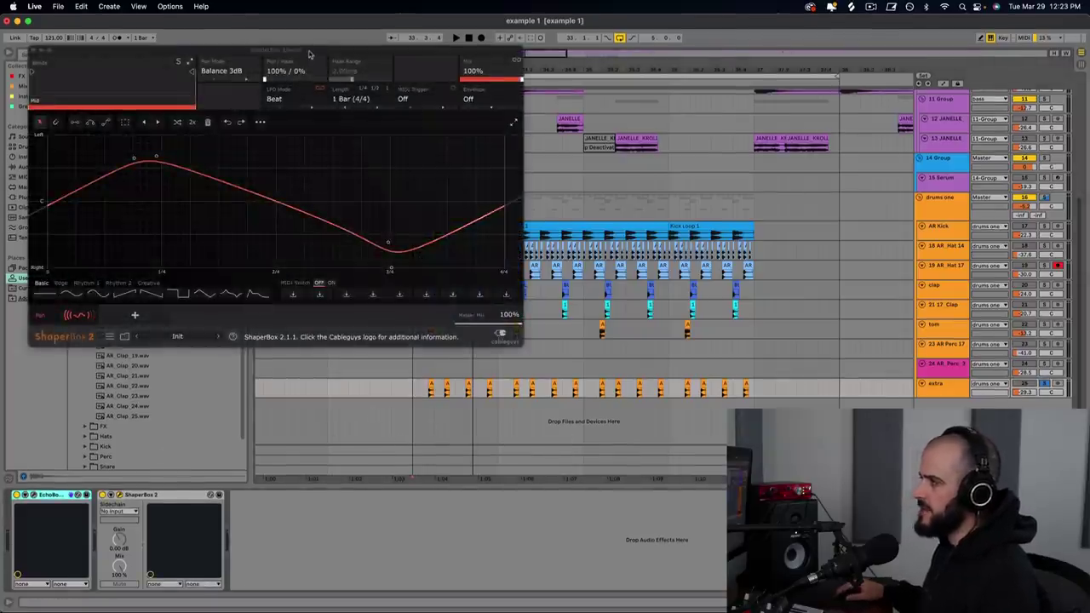
left_click_drag(309, 53, 520, 106)
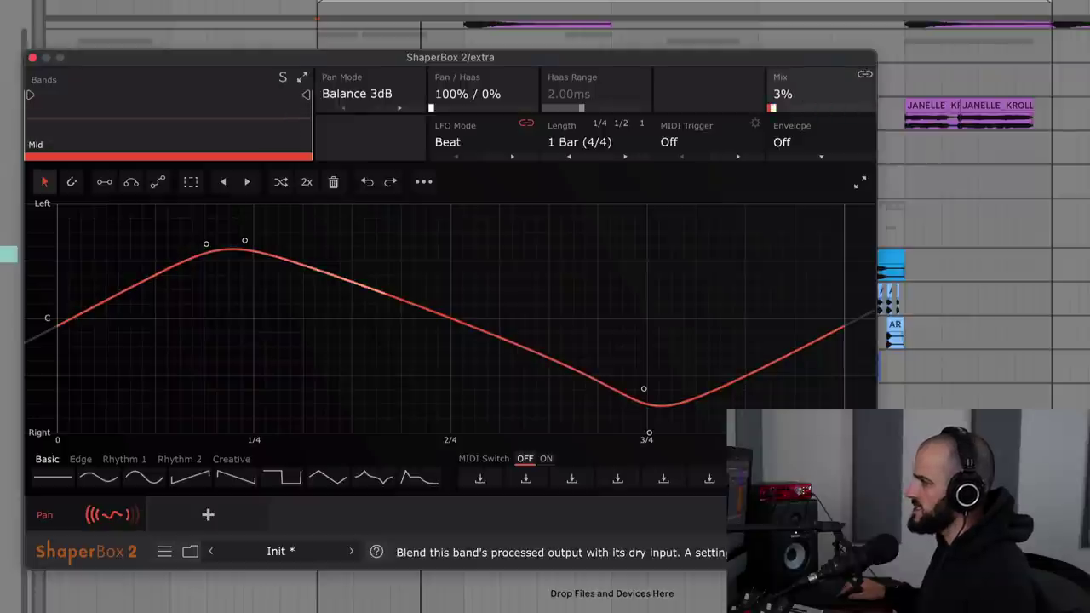
Set the ShaperBox pan Mix to 100% and reshape the pan curve into a smoother, wider left-right wave.
left_click_drag(796, 107, 873, 107)
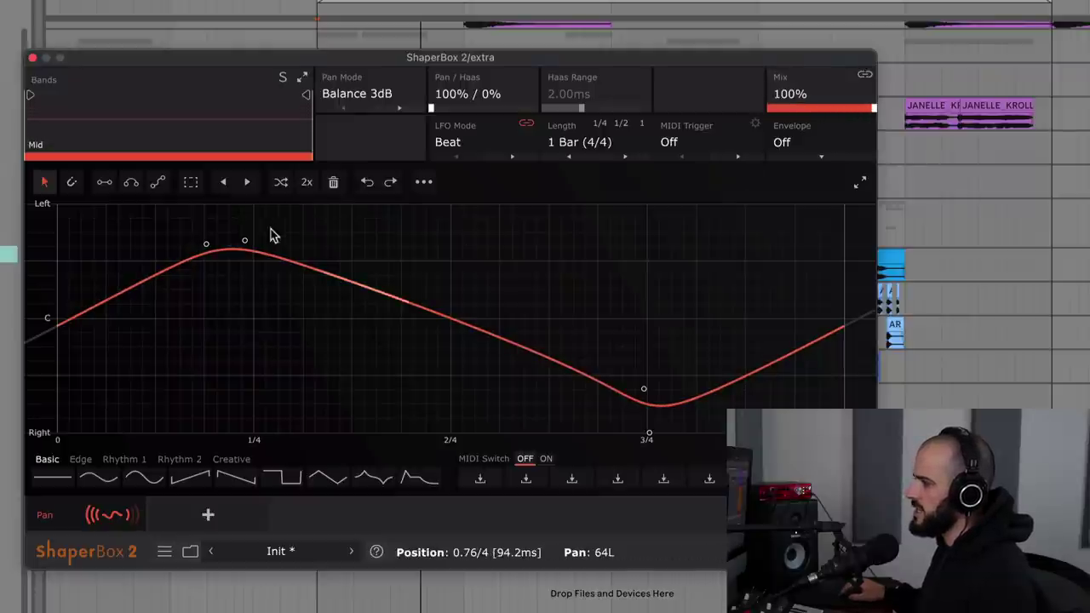
left_click_drag(245, 244, 333, 250)
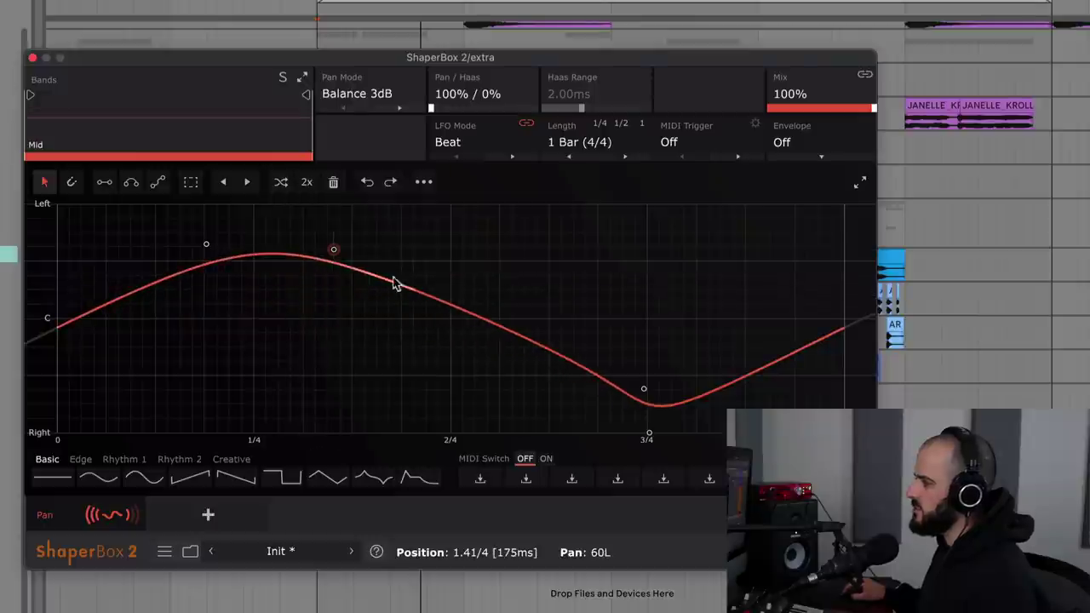
left_click_drag(643, 392, 517, 400)
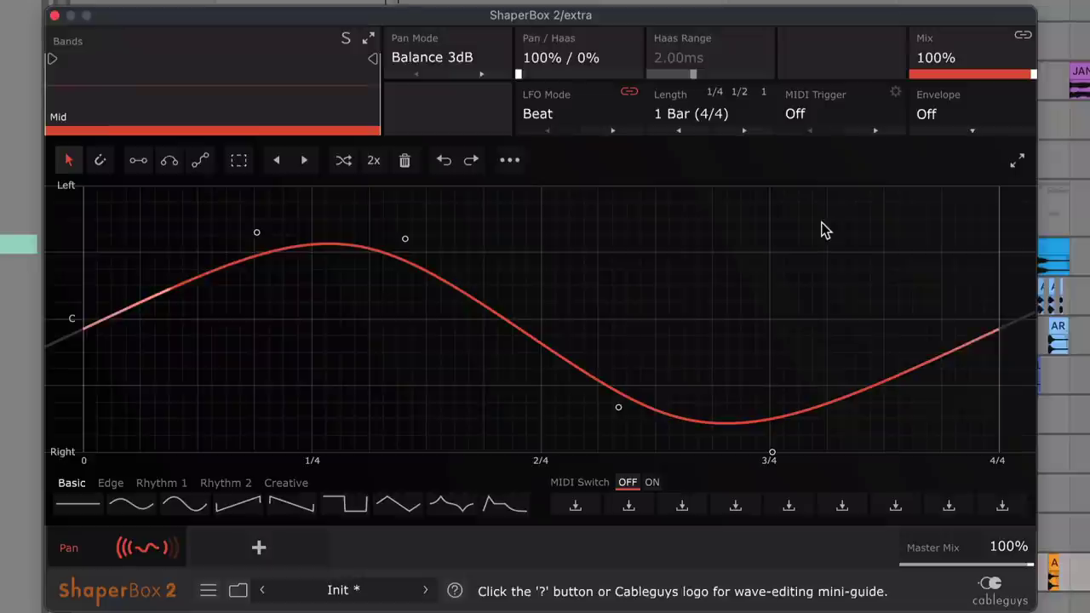
key("space")
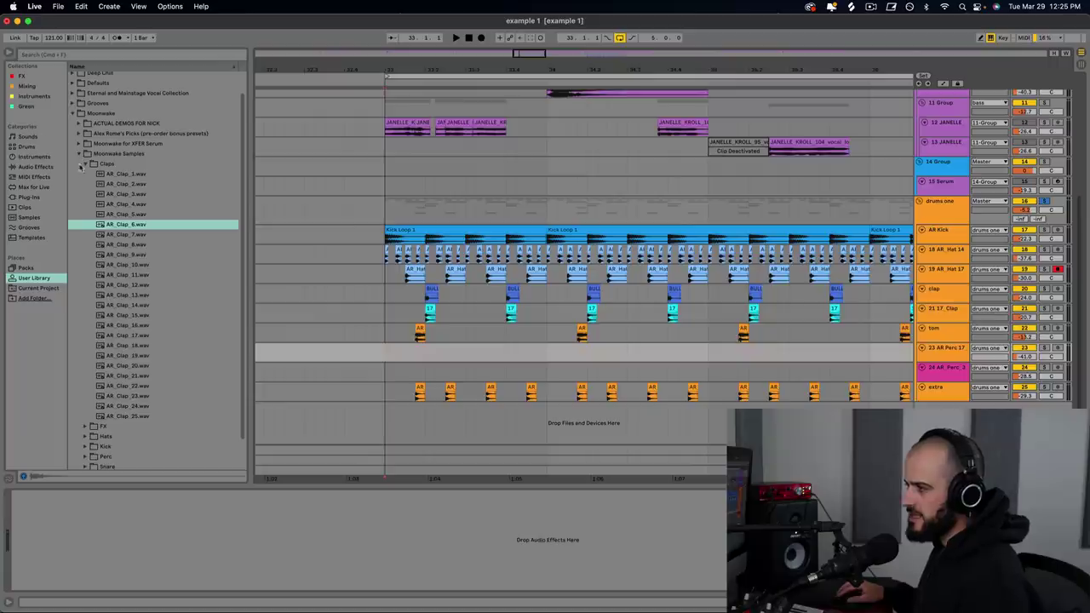
Look through the percussion loops in the Perc folder of the Moonwake Samples.
left_click(85, 167)
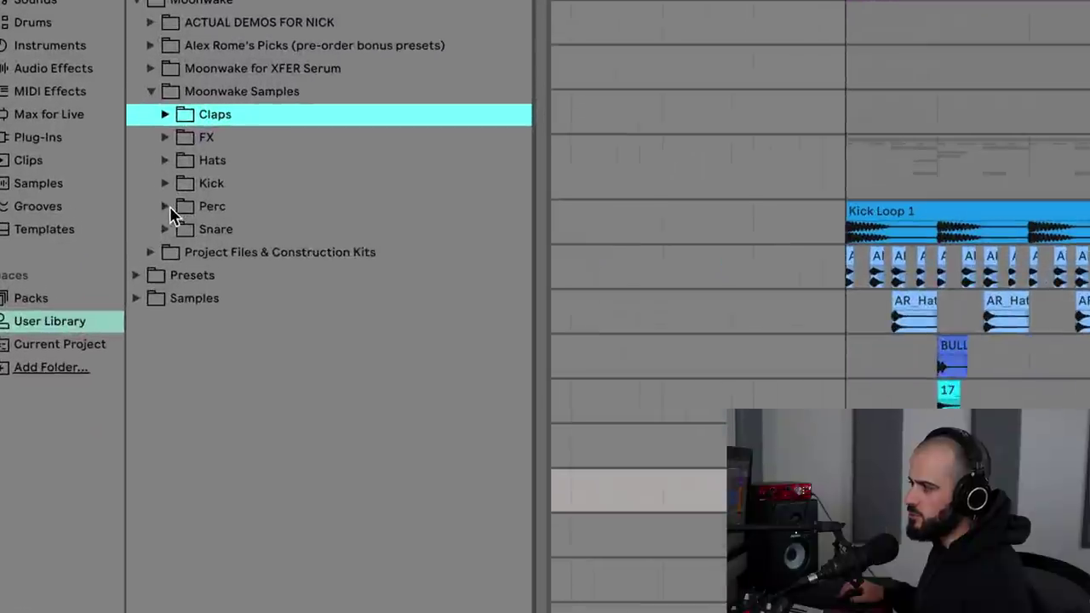
left_click(86, 227)
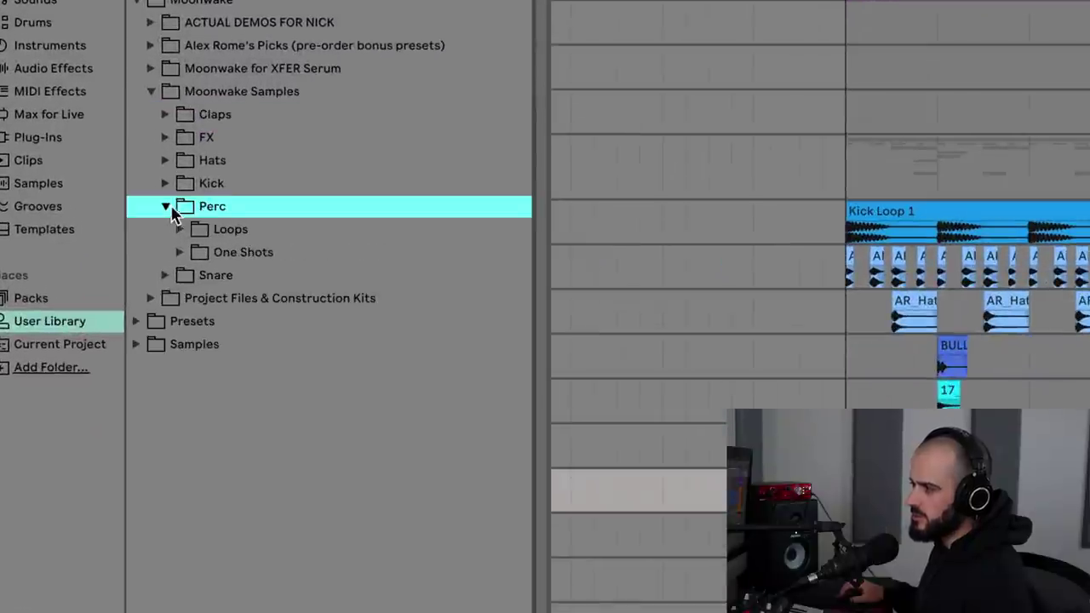
left_click(179, 230)
scroll(511, 330, "down", 3)
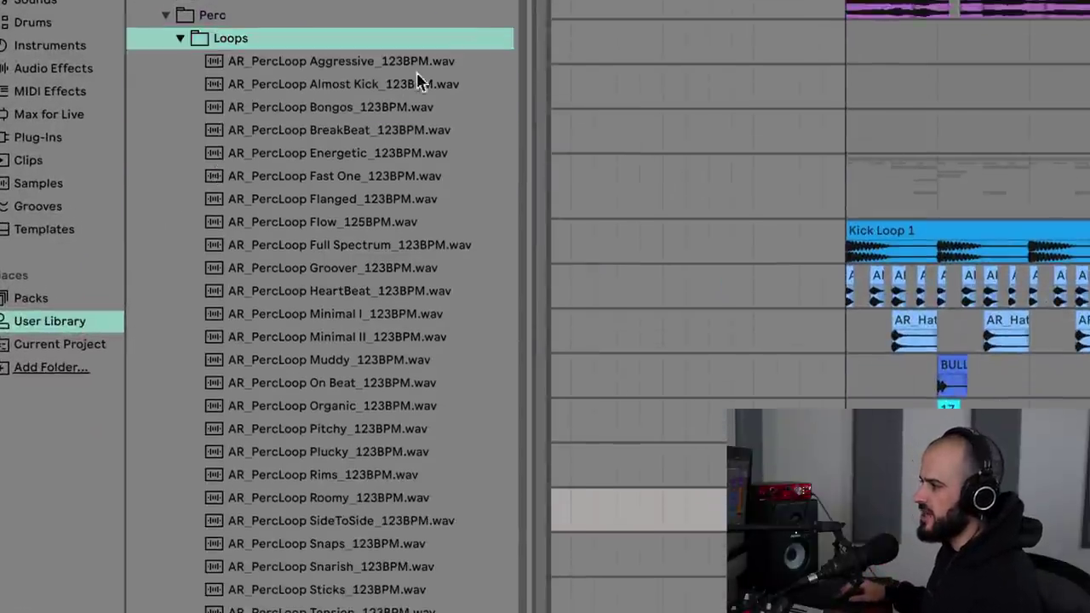
key("Left")
Audition the Perc One Shots and place AR Perc 17_ReverseGlitch.wav on the AR Perc 17 track near the loop start.
left_click(471, 456)
key("Down")
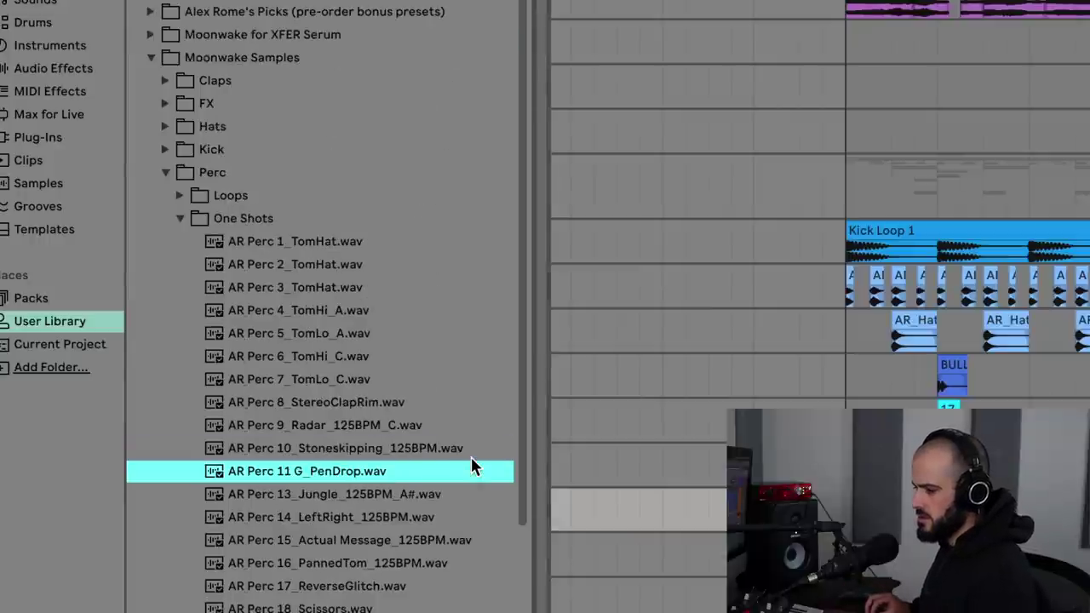
key("Down")
key("Down")
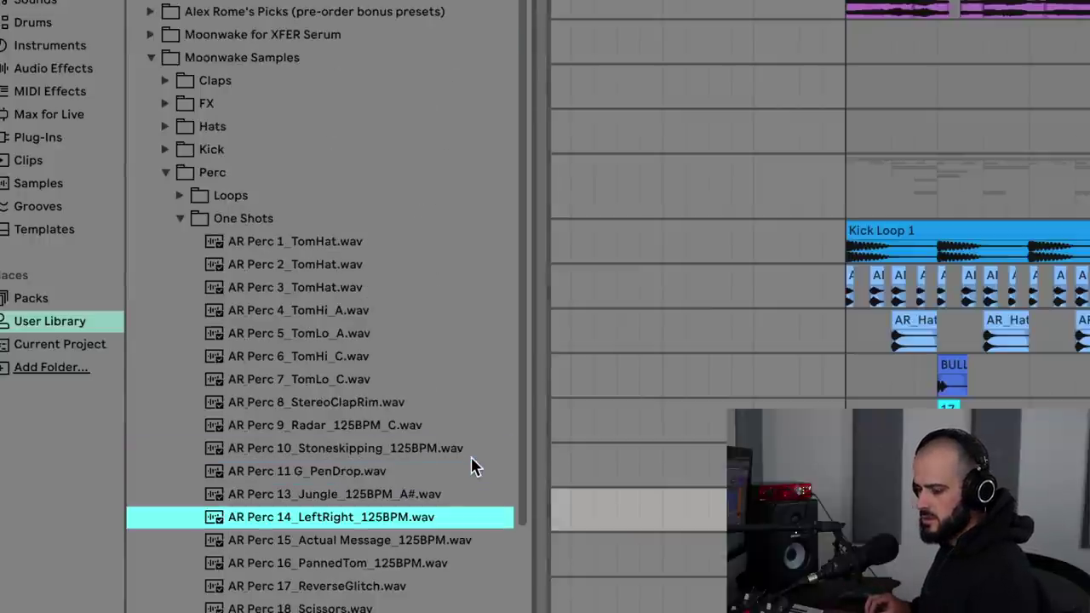
key("Down")
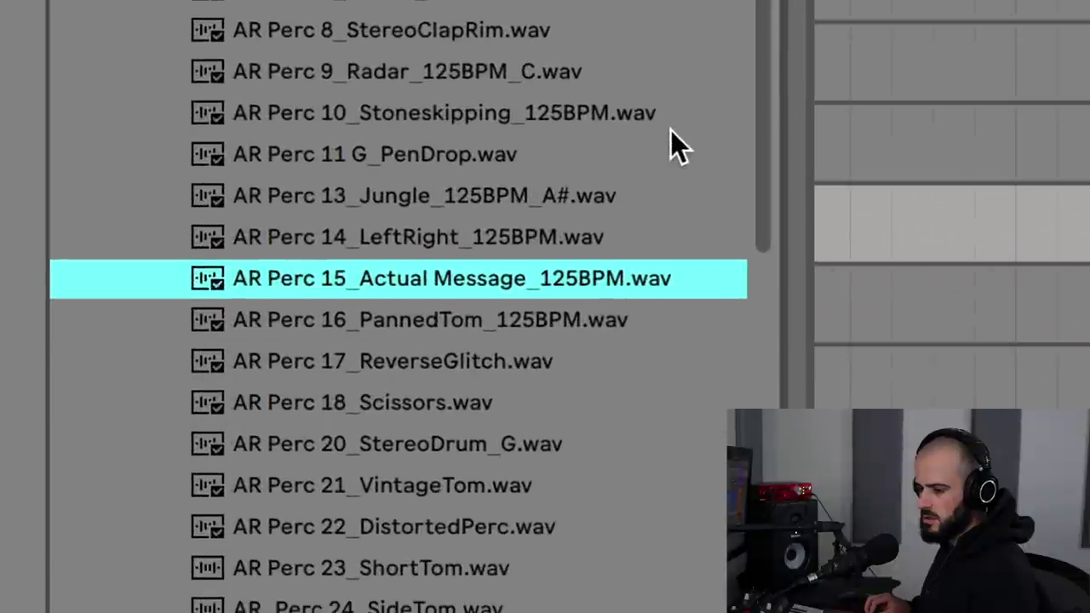
key("Down")
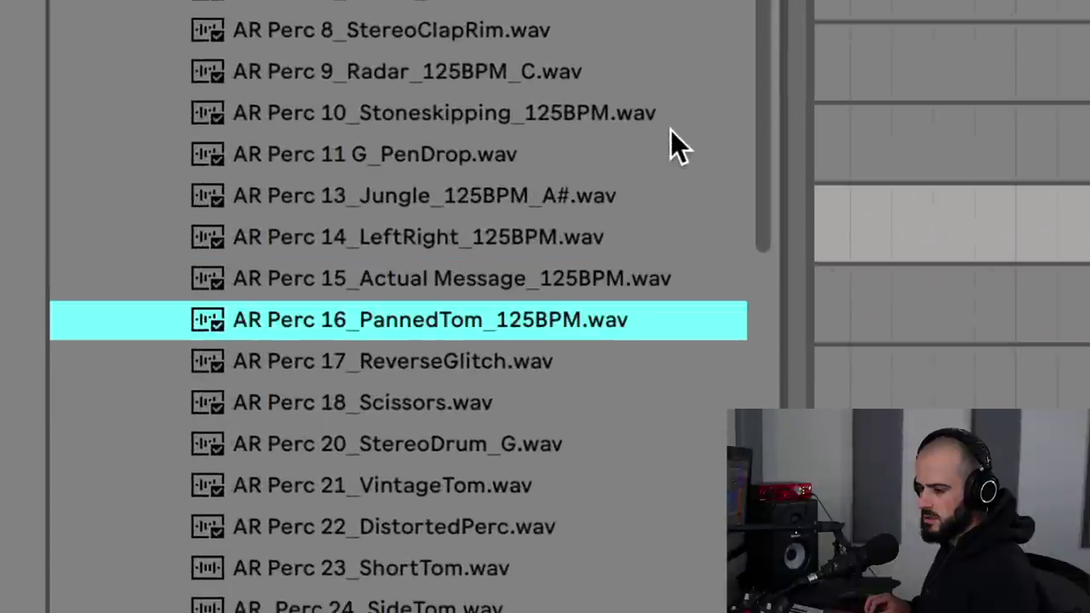
key("Down")
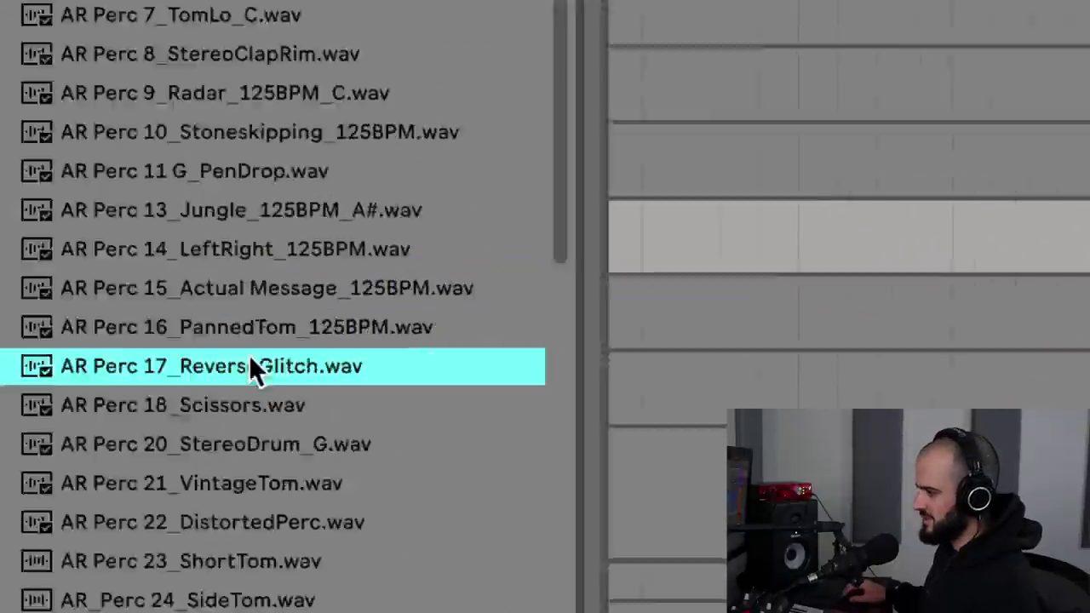
left_click_drag(430, 361, 381, 308)
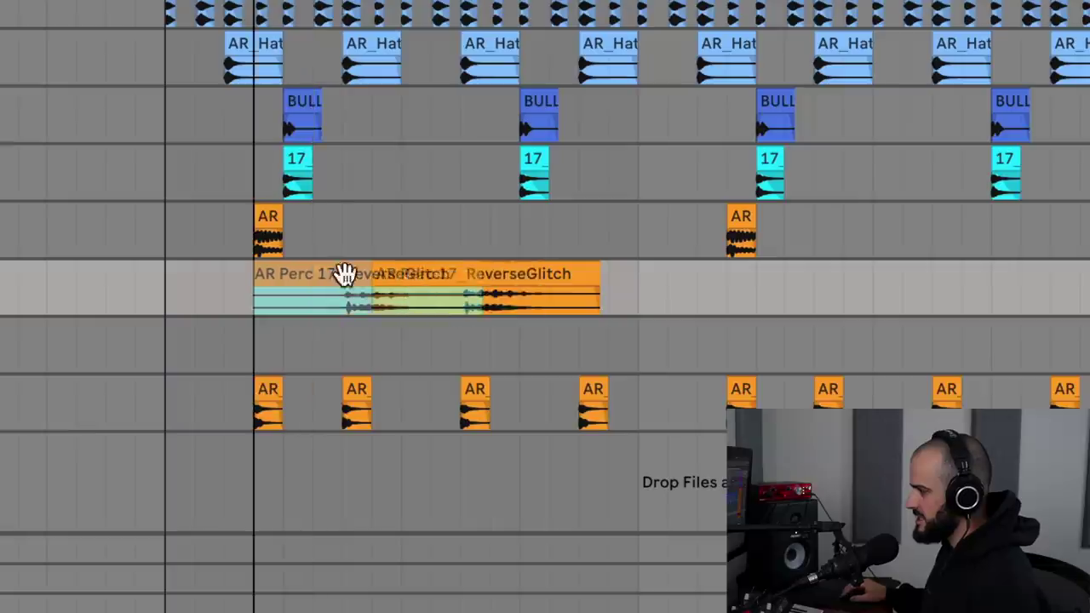
Move the AR Perc 17_ReverseGlitch clip onto the second clap, check it in playback, and repeat it every bar to the end of the loop.
left_click_drag(345, 274, 590, 280)
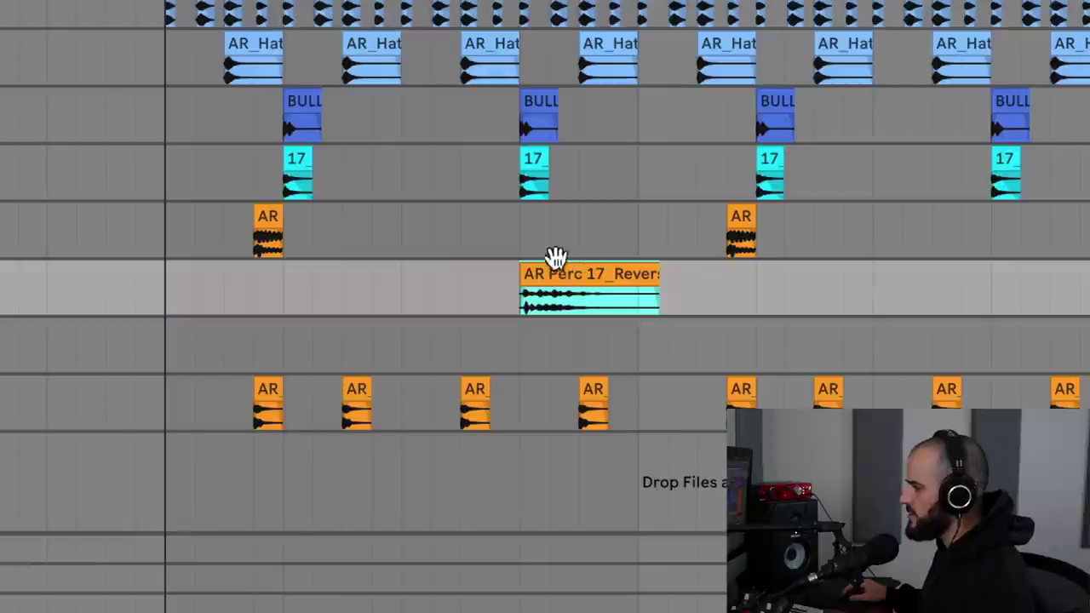
left_click_drag(485, 151, 529, 150)
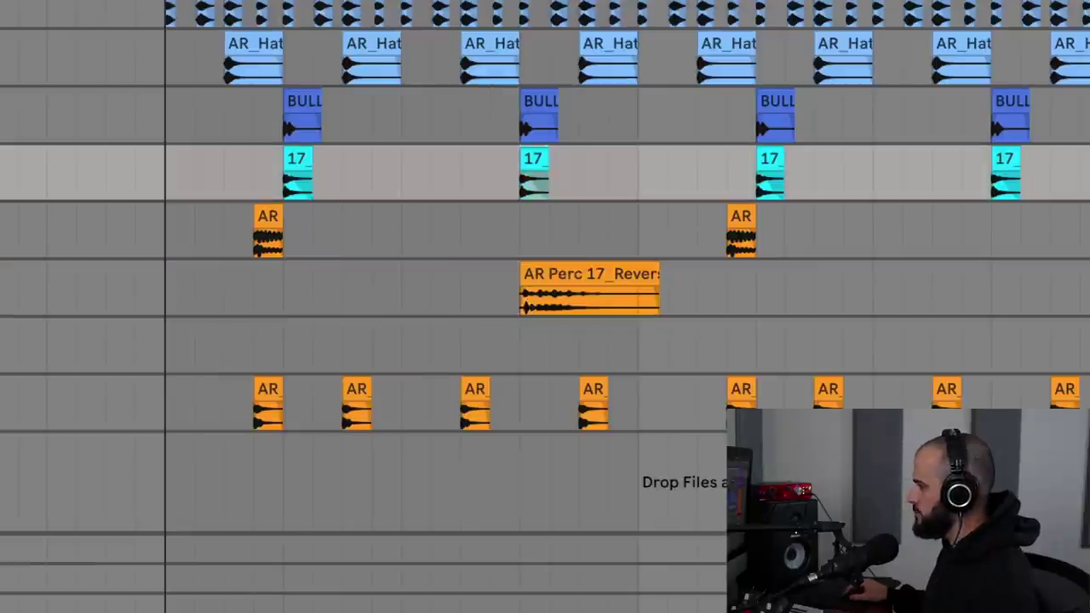
key("space")
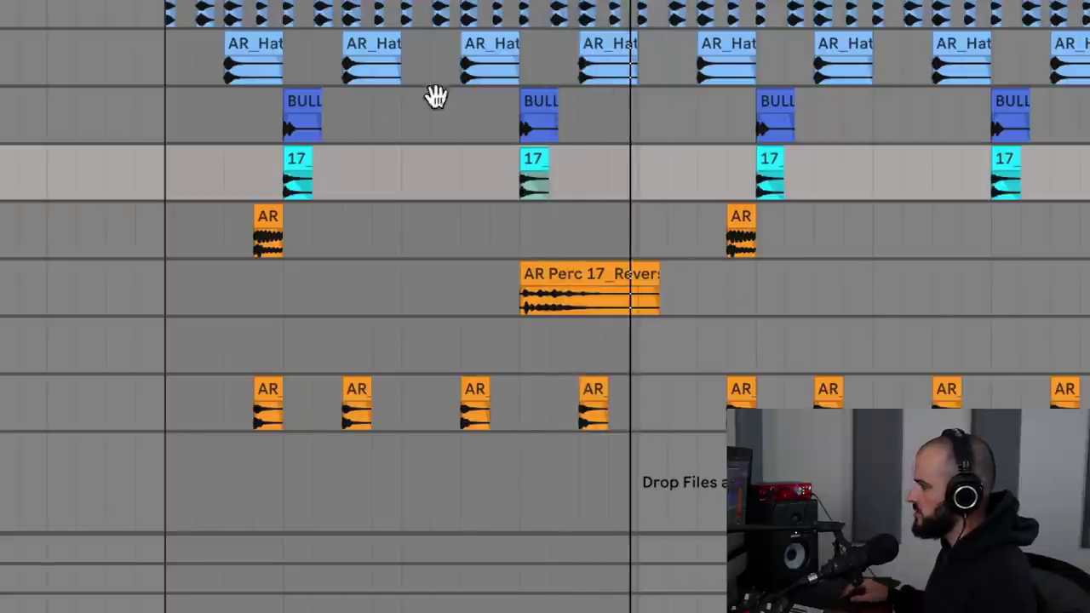
left_click(168, 289)
key("space")
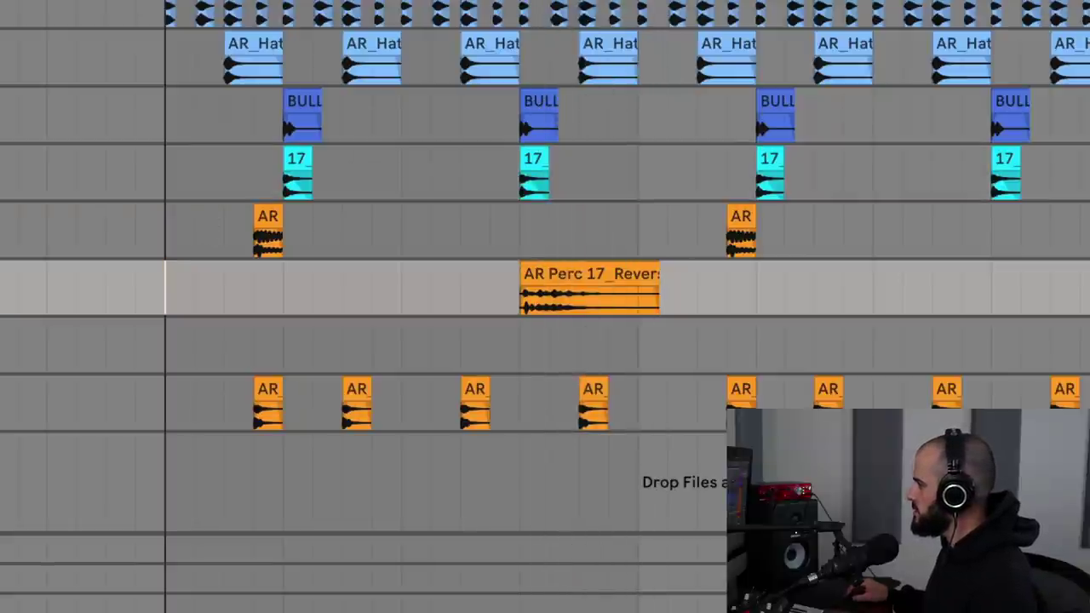
key("space")
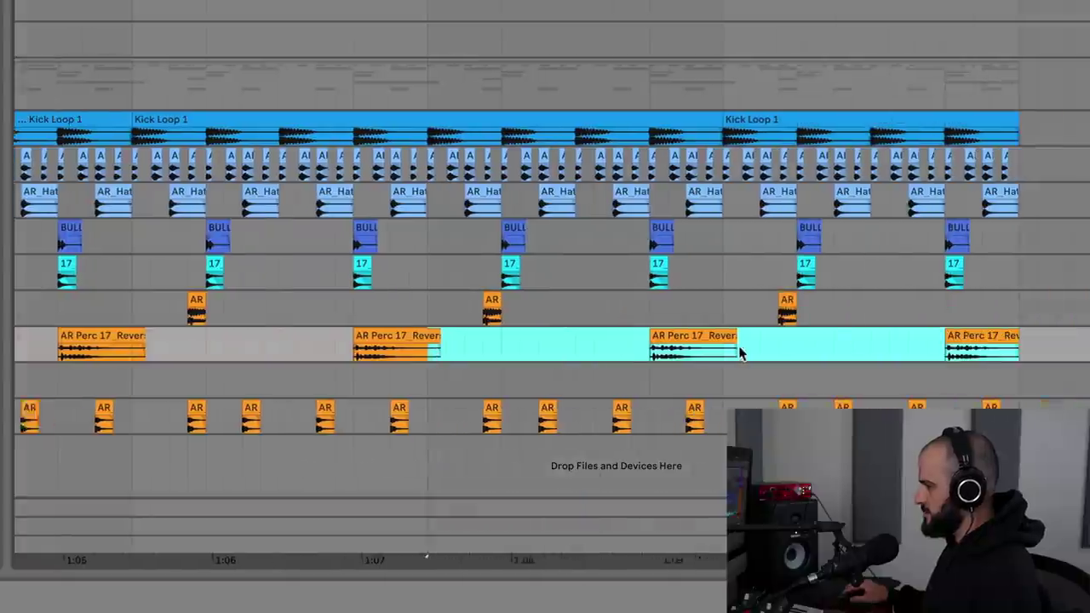
scroll(739, 354, "right", 2)
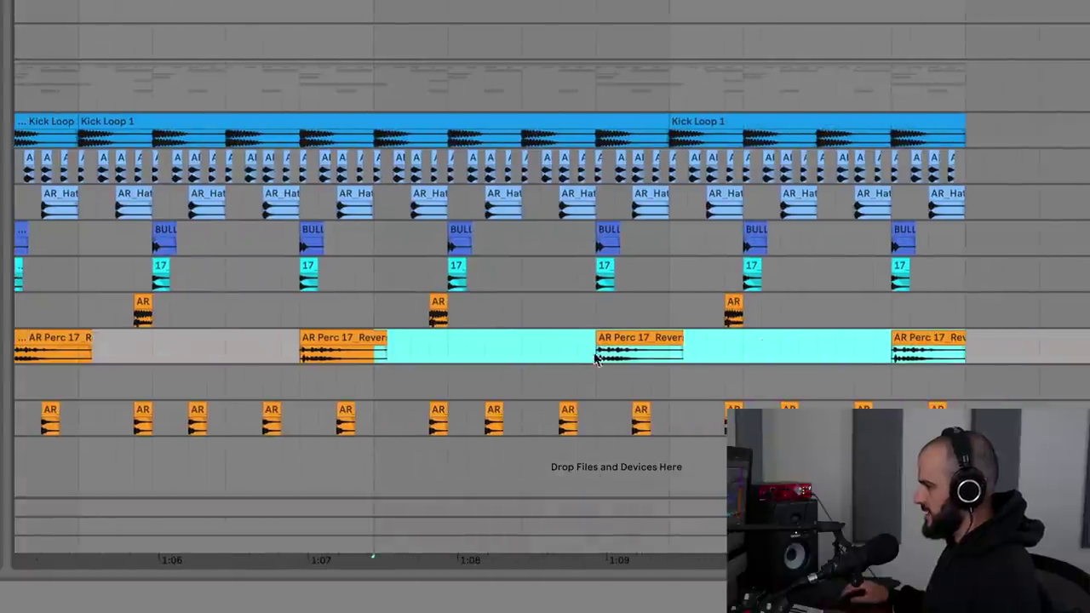
scroll(866, 340, "left", 15)
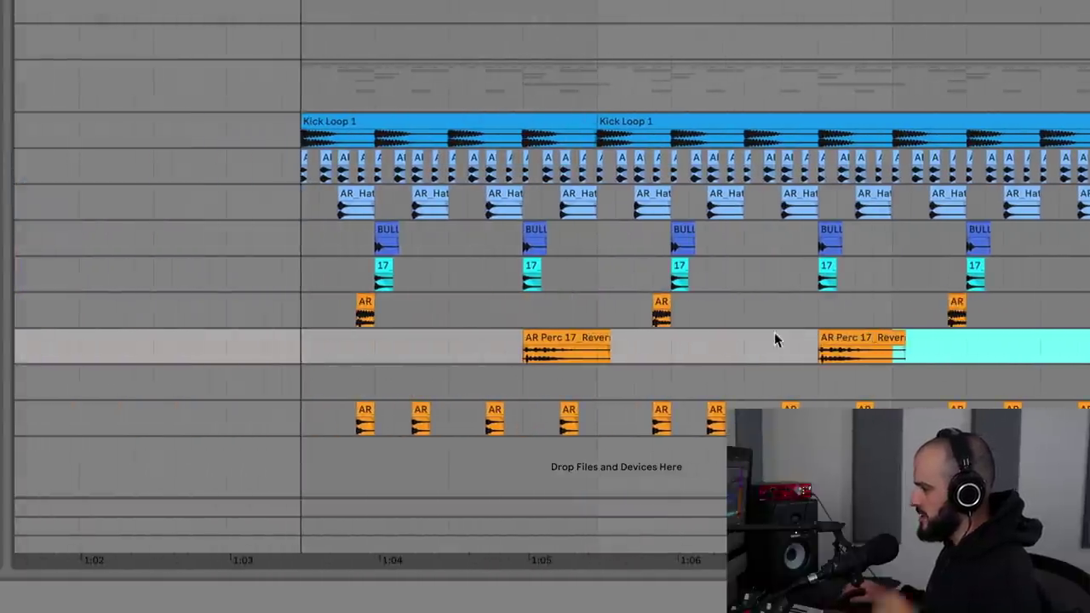
left_click_drag(309, 279, 1088, 281)
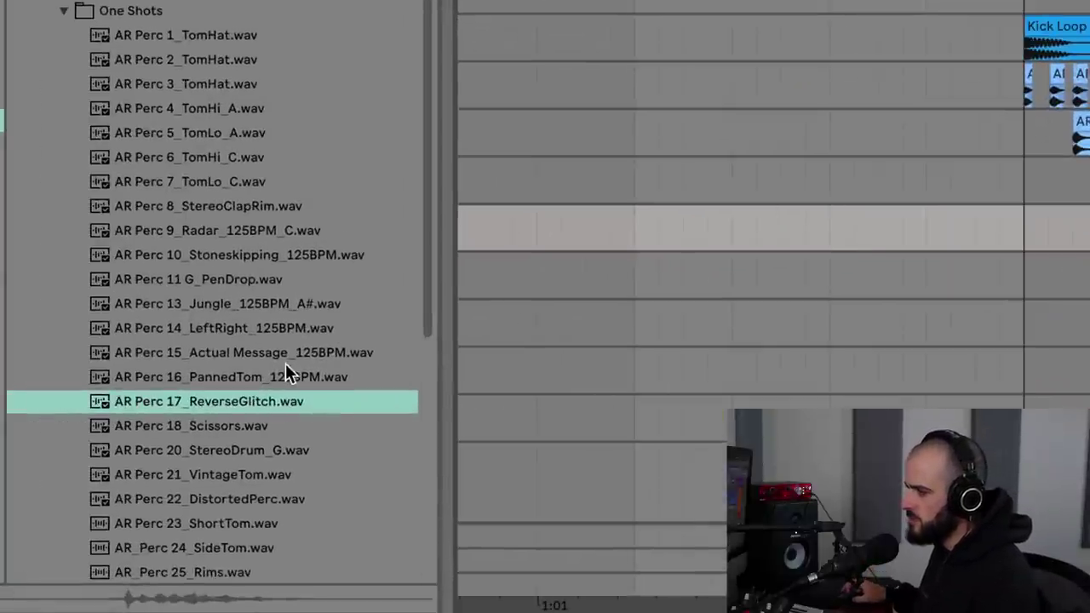
Audition the last Perc One Shots and lay AR_Perc_32_ Softest Tap.wav on its own track, in time with every clap.
scroll(285, 358, "up", 1)
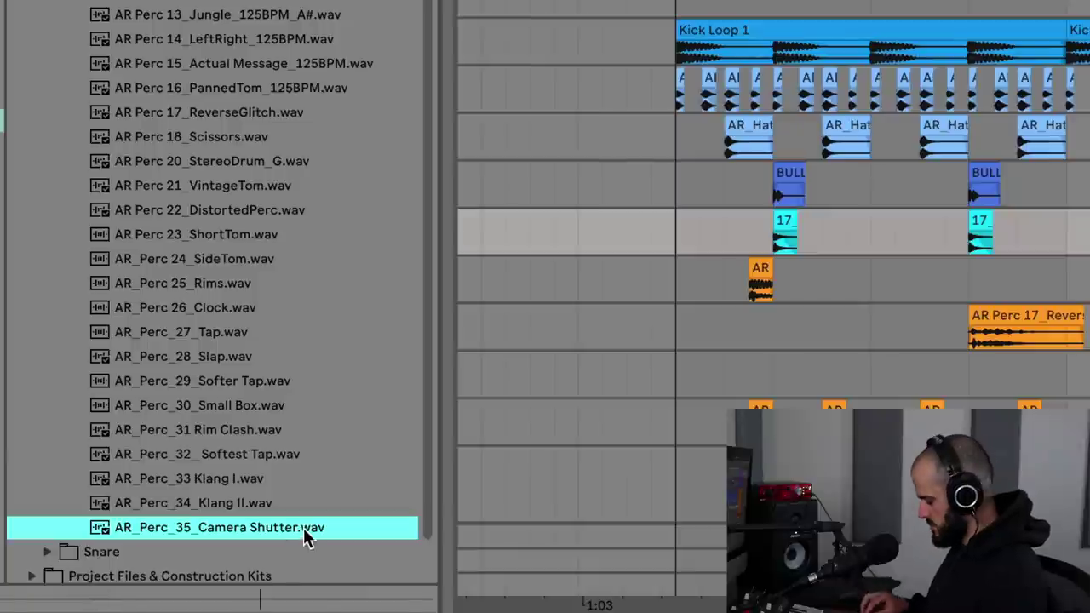
key("Up")
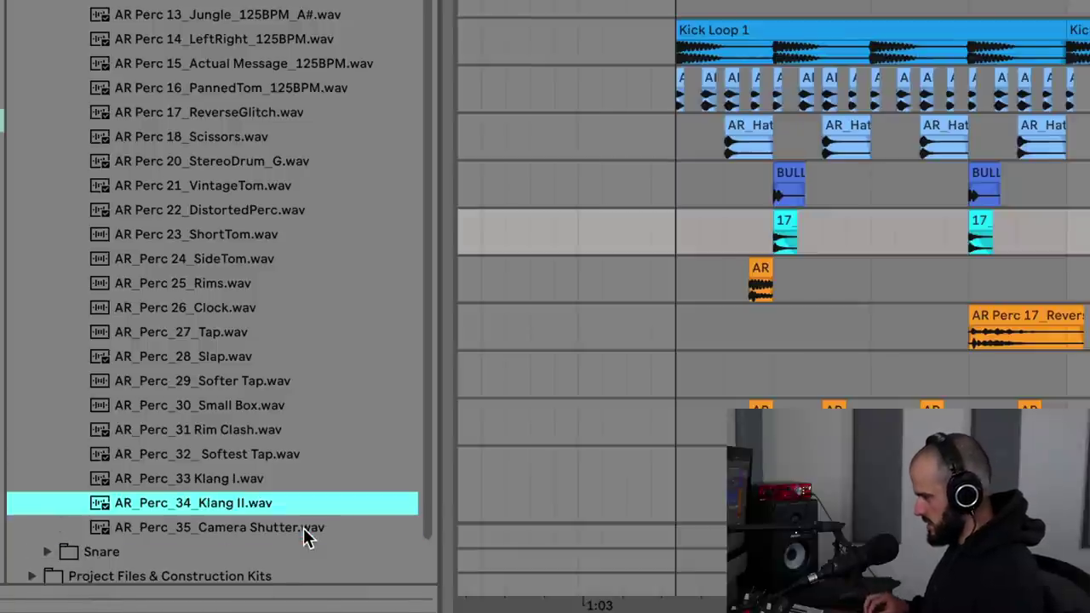
key("Up")
key("Up")
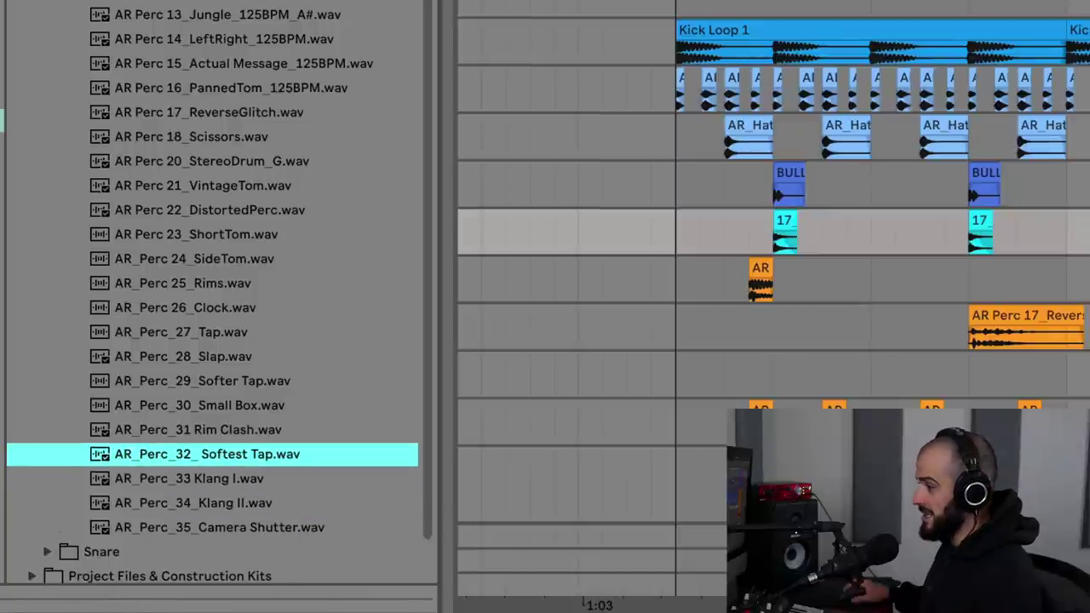
left_click_drag(194, 454, 779, 366)
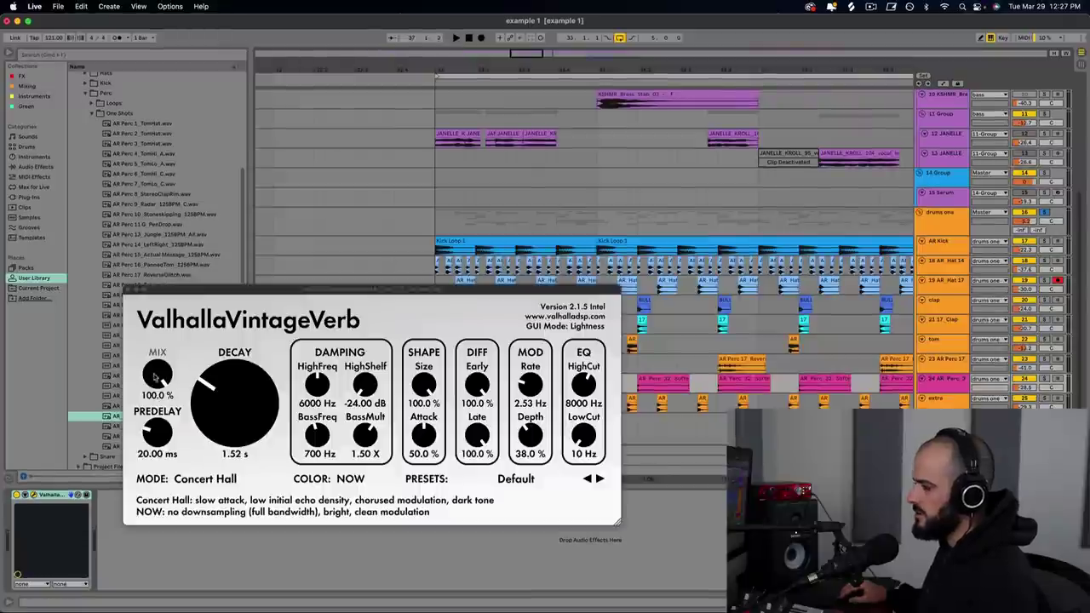
Lower the ValhallaVintageVerb Mix on the Softest Tap track and play the full groove from the loop start.
left_click_drag(155, 377, 162, 232)
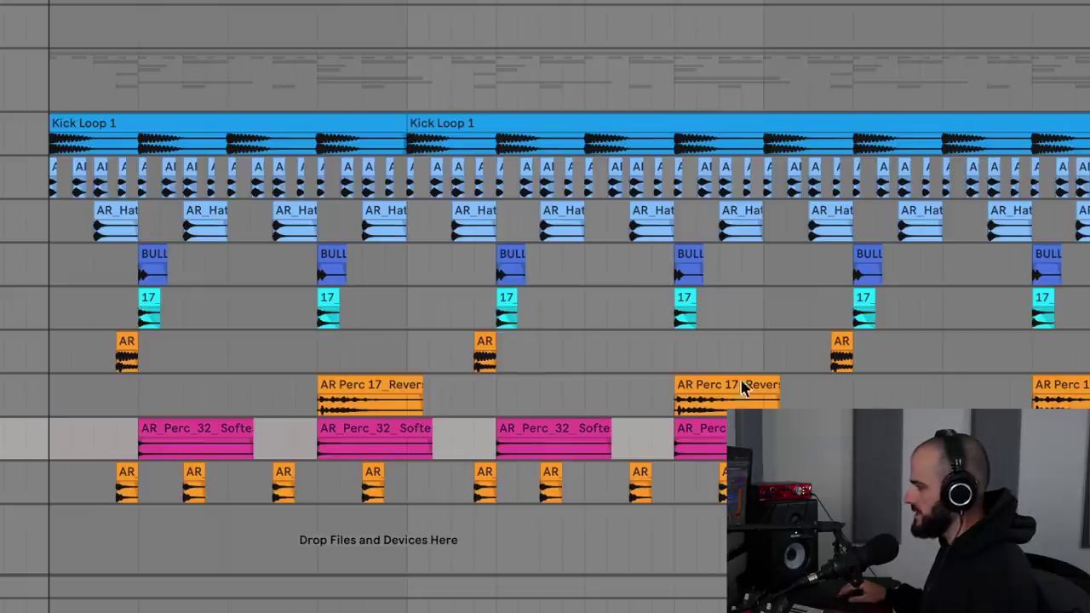
scroll(715, 383, "down", 3)
scroll(664, 362, "up", 3)
key("space")
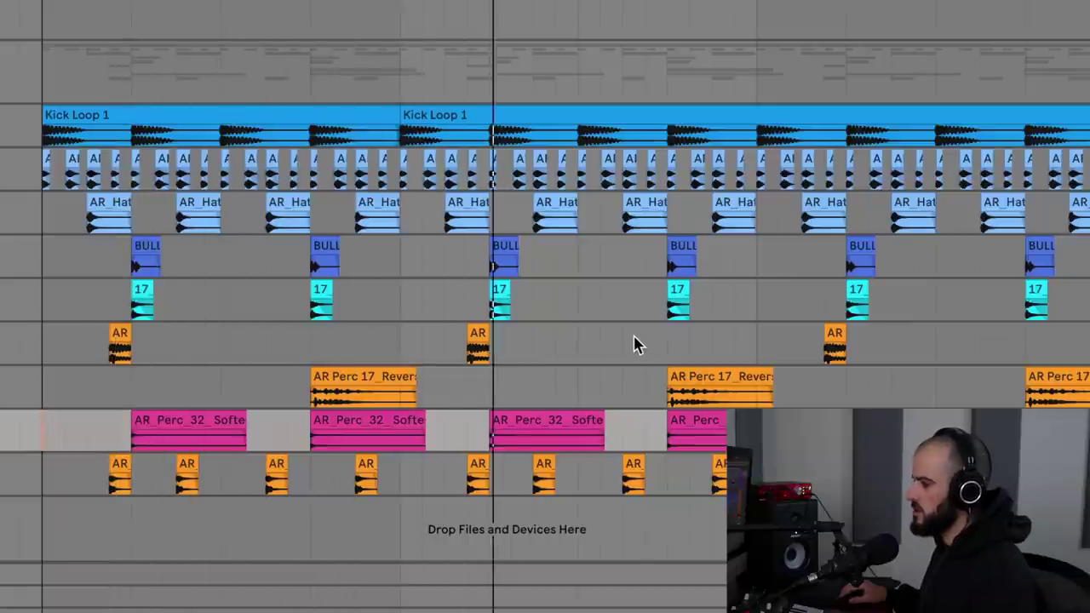
Play the drum pattern 2 project with the 7 Group drums soloed and review its kick and snare tracks.
left_click(527, 73)
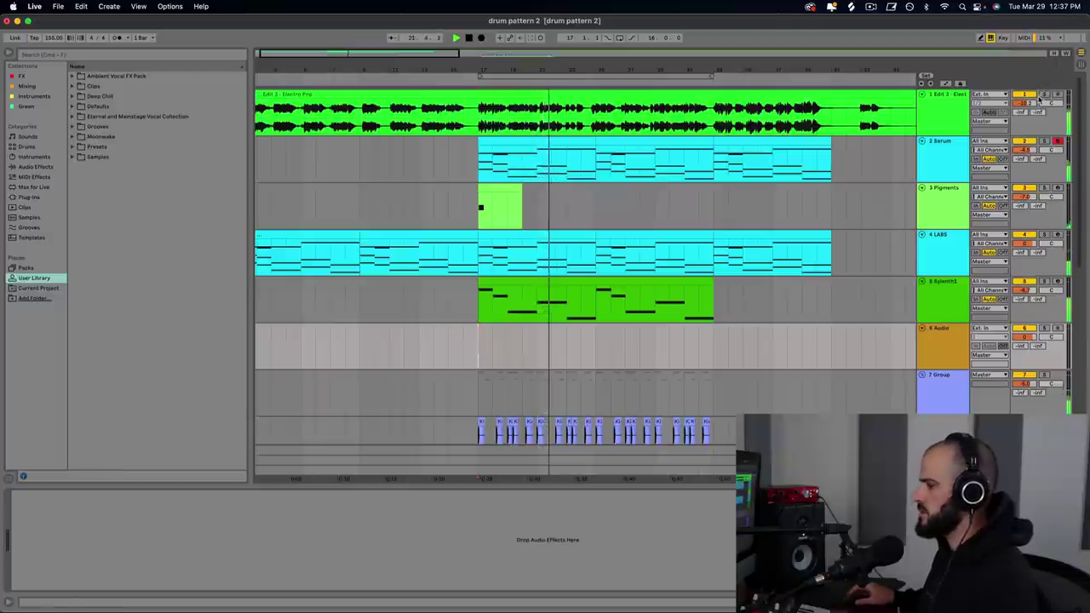
scroll(1025, 151, "down", 5)
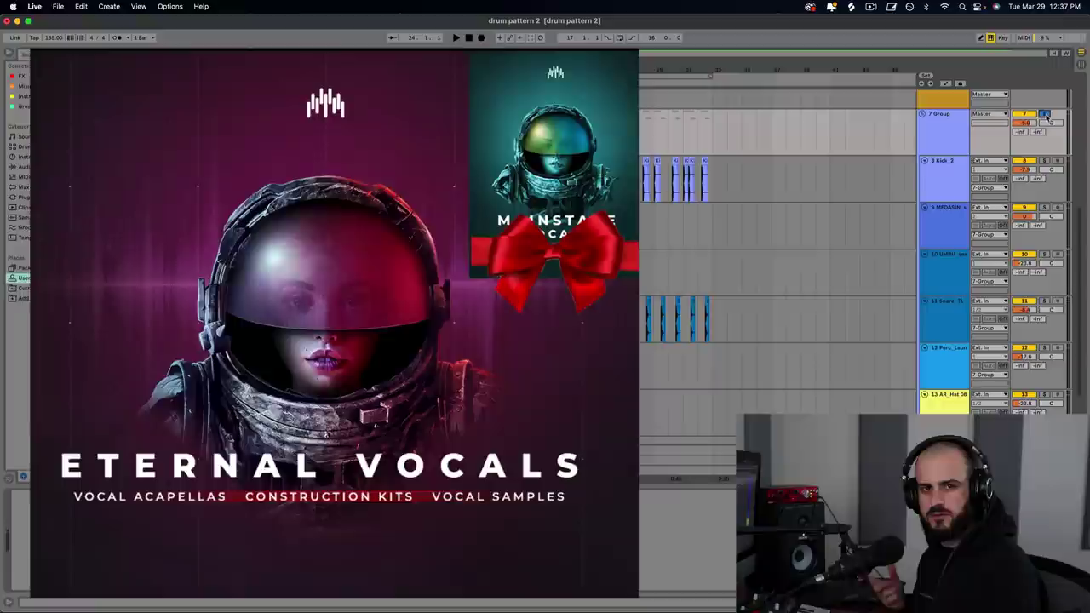
scroll(798, 236, "down", 1)
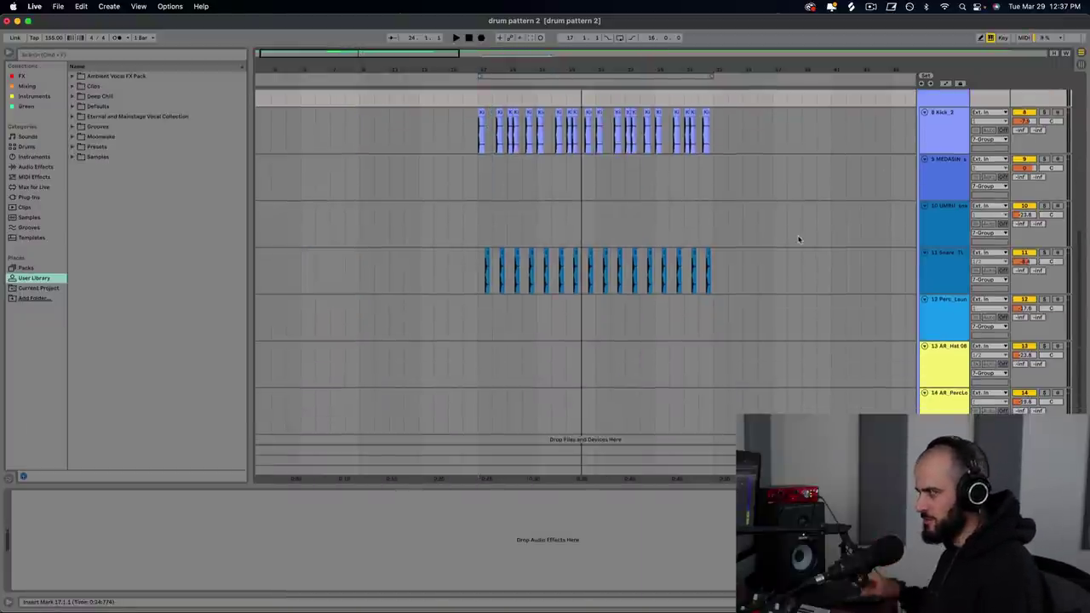
key("space")
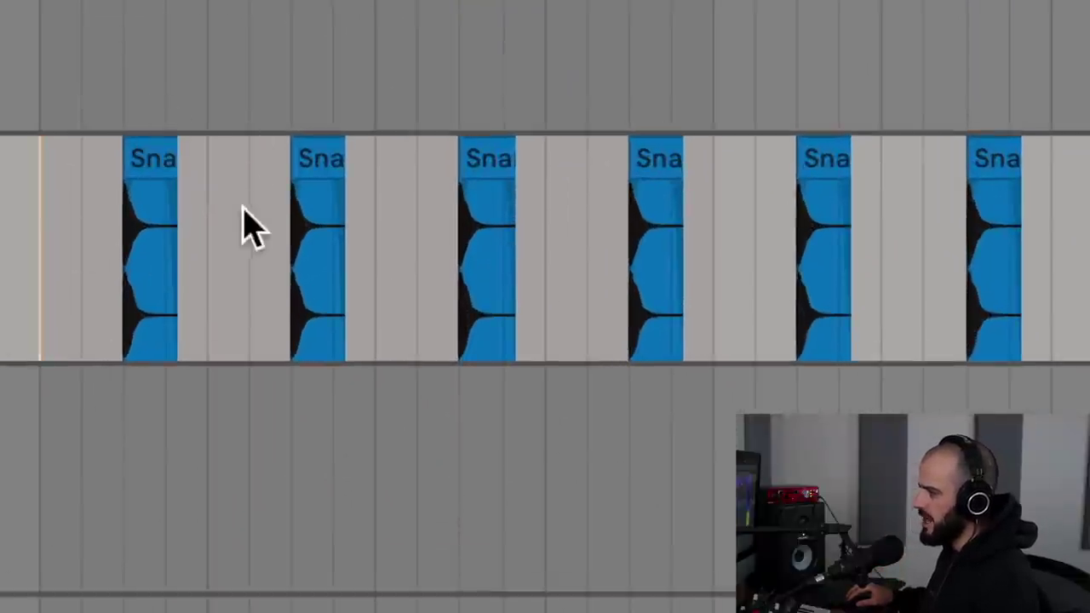
Audition the UMRU snare impact clip and the MEDASIN snare clip on their tracks above the main snare.
key("space")
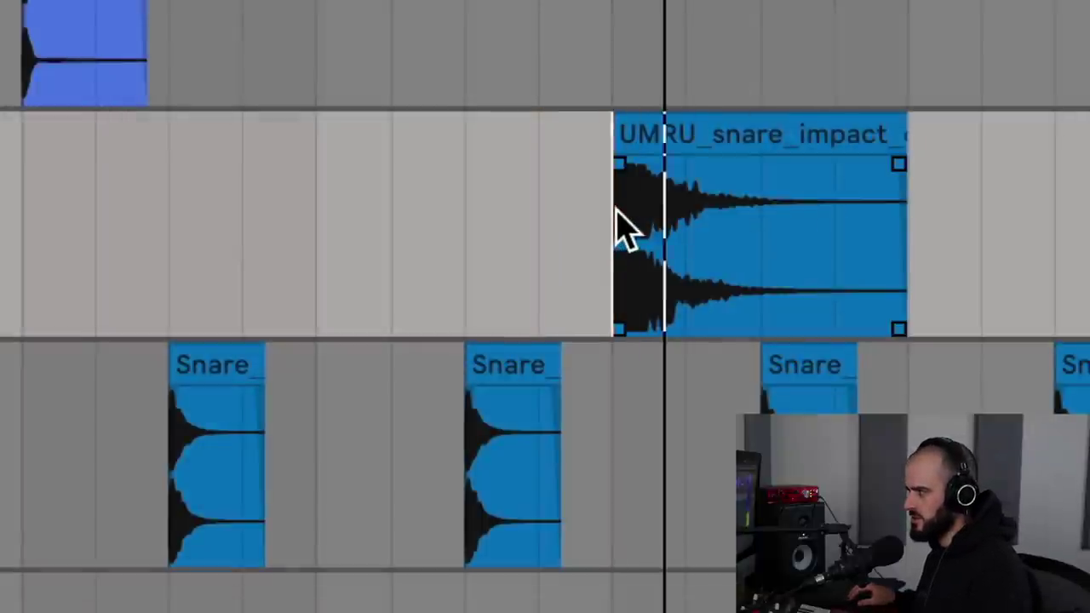
left_click(107, 27)
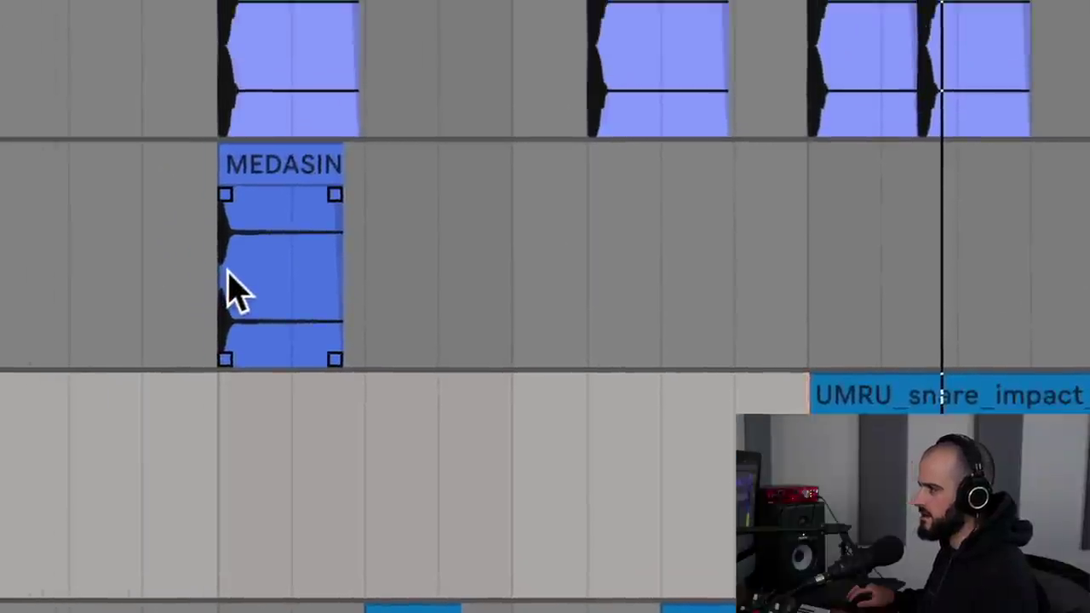
left_click(230, 290)
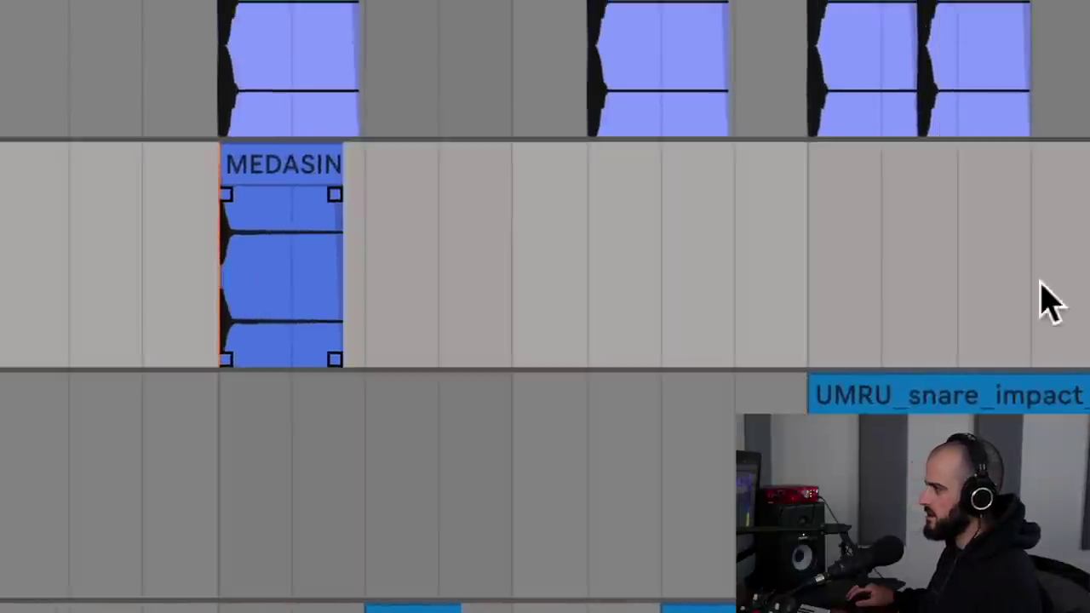
key("space")
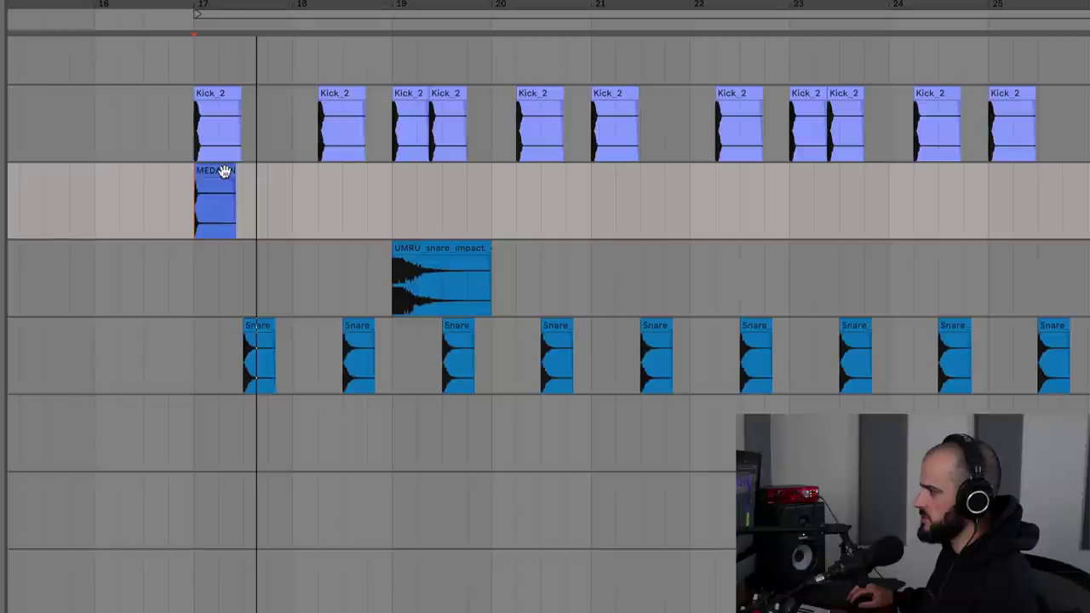
Layer the MEDASIN clip over the first snare hit and the UMRU snare impact clip over the second.
left_click_drag(224, 171, 263, 212)
left_click(264, 285)
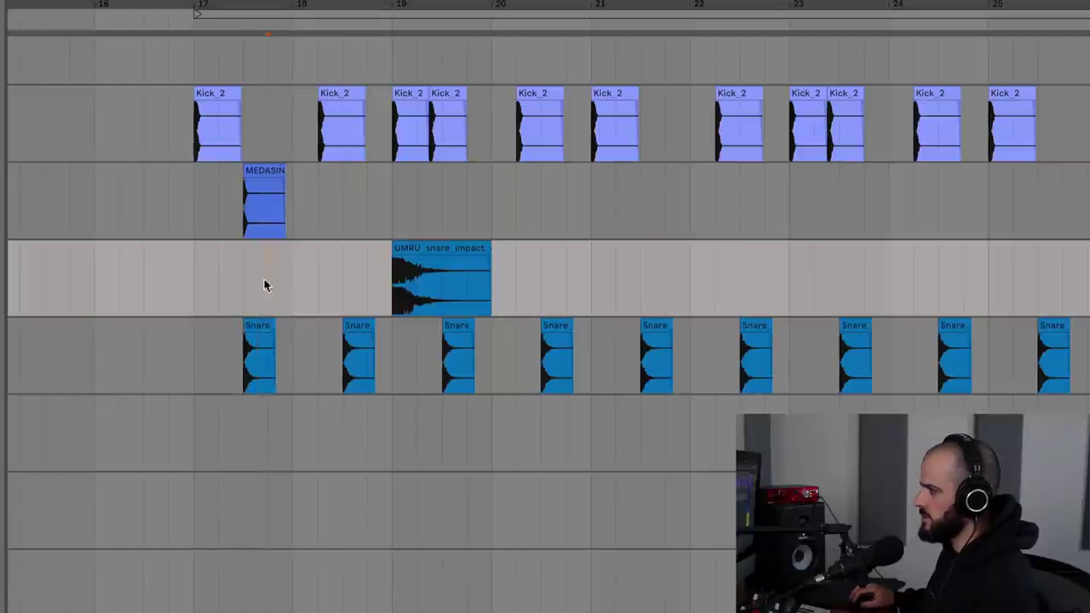
left_click(256, 329)
left_click_drag(401, 255, 393, 285)
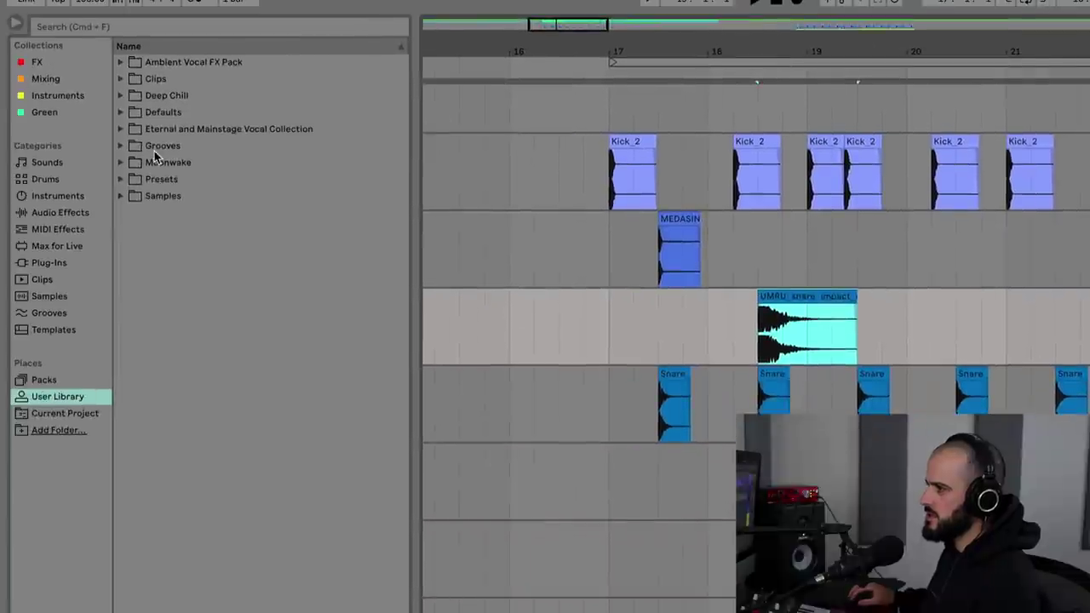
Add EQ Eight to the UMRU snare track and set band 1 to a x4 low cut at about 367 Hz.
left_click(33, 64)
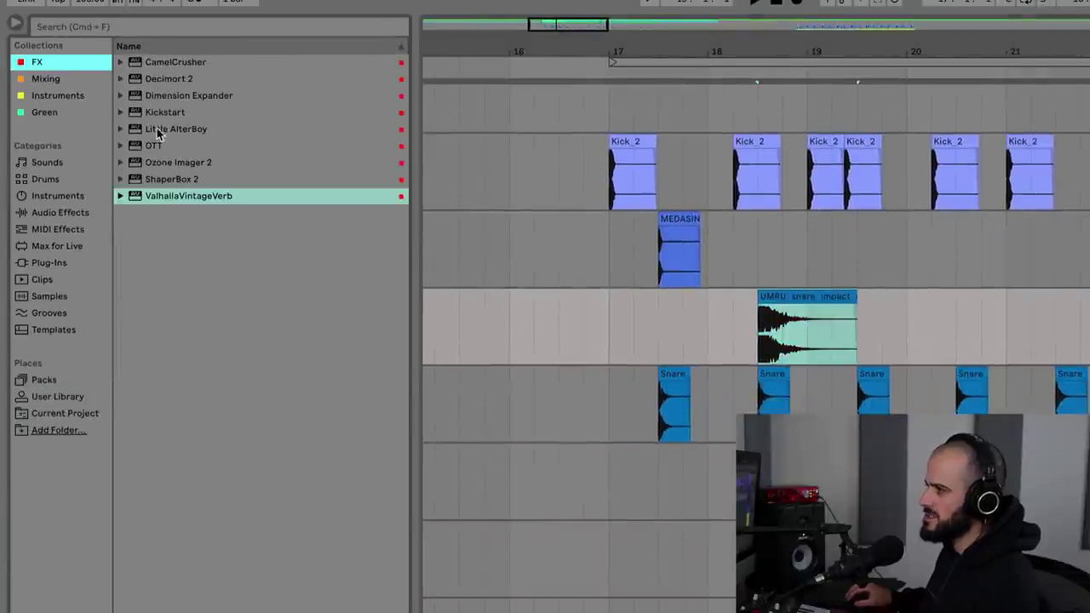
left_click(49, 78)
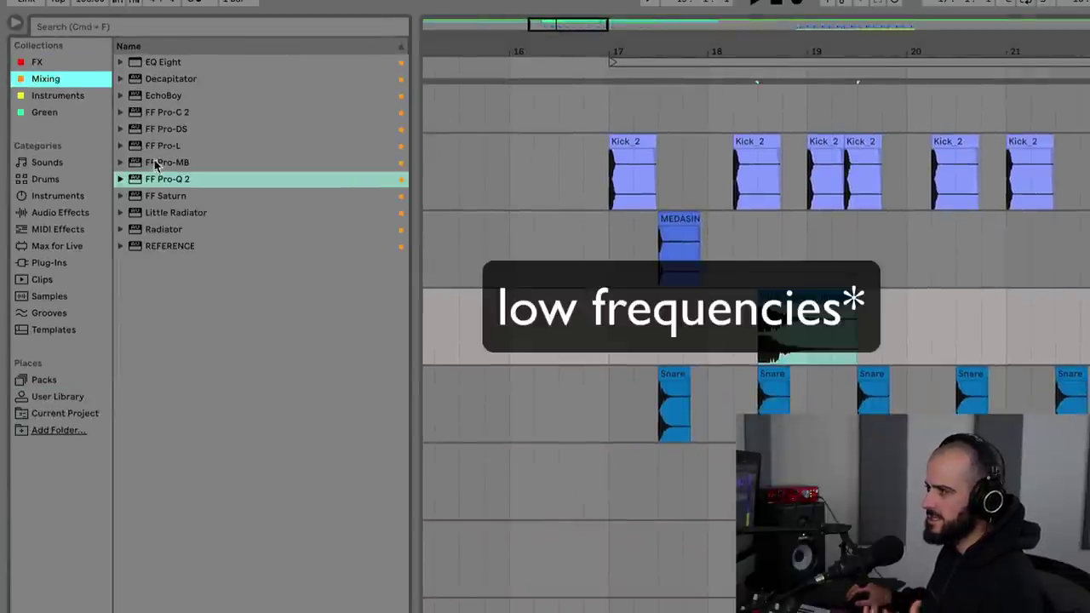
left_click(188, 61)
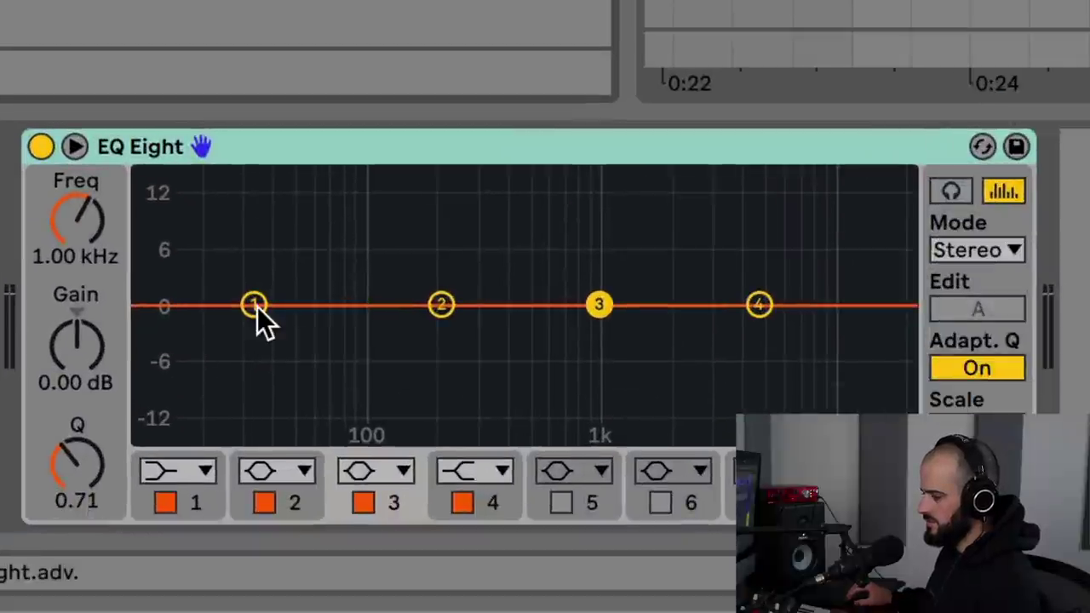
left_click_drag(257, 307, 264, 375)
left_click(204, 472)
left_click(166, 219)
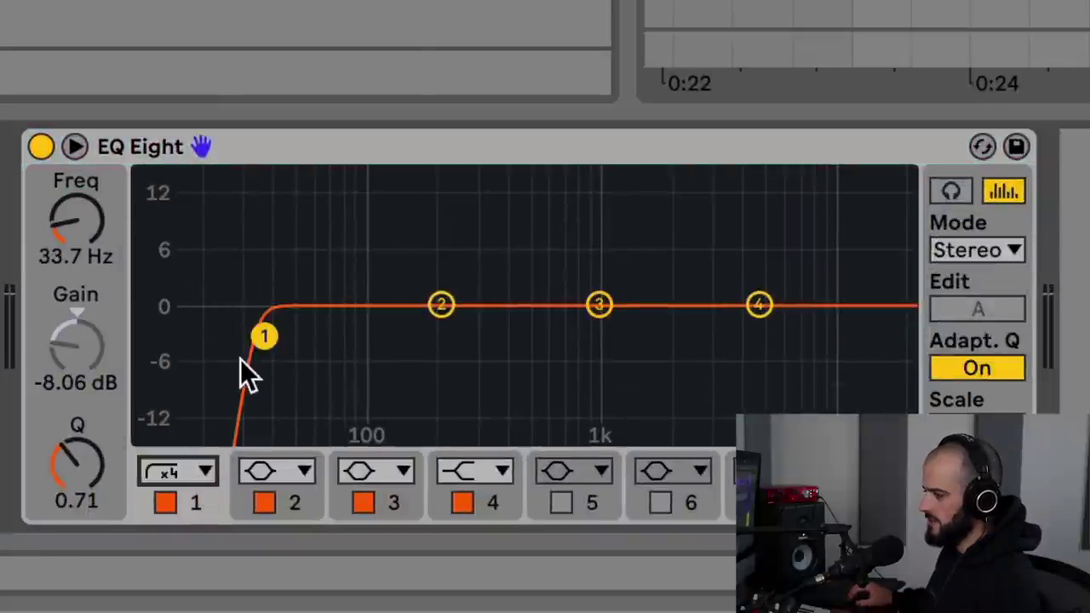
left_click_drag(264, 336, 488, 343)
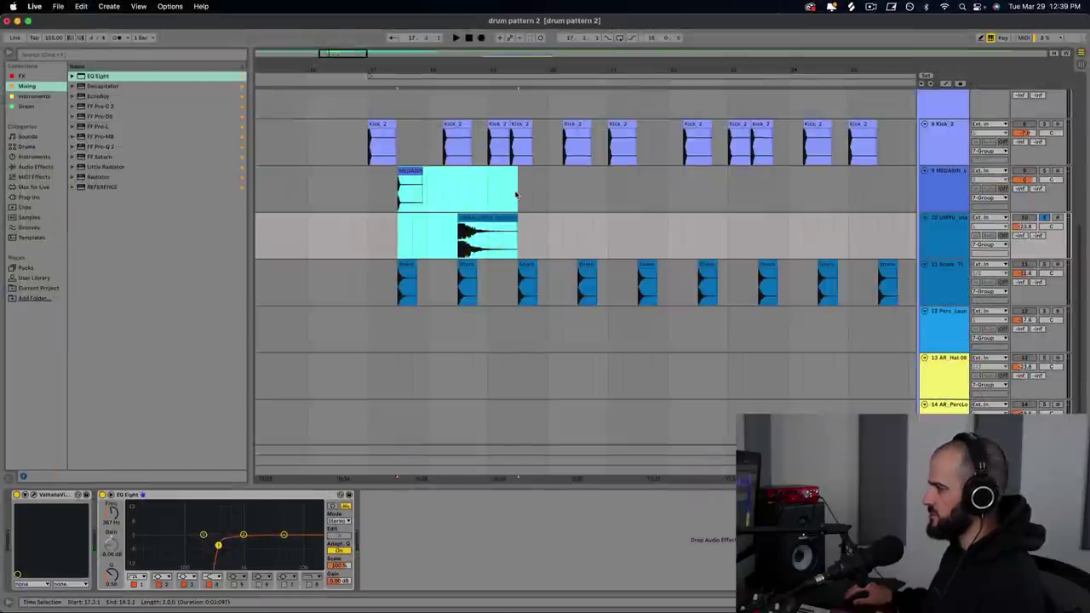
Duplicate the two-bar MEDASIN and UMRU snare layer repeatedly along the kick and snare pattern.
key("super+d")
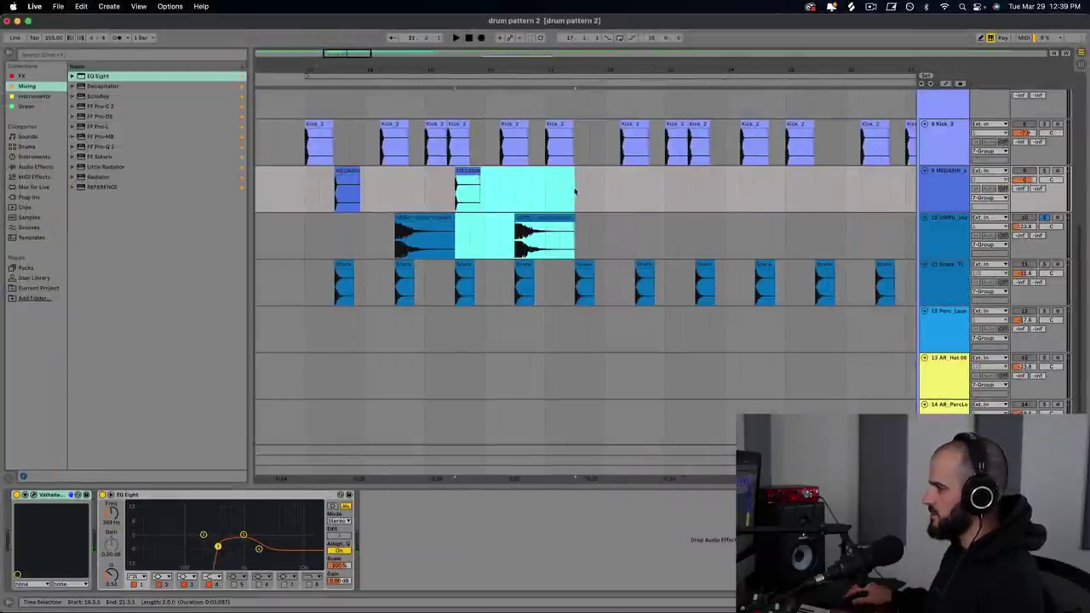
key("super+d")
key("minus")
key("minus")
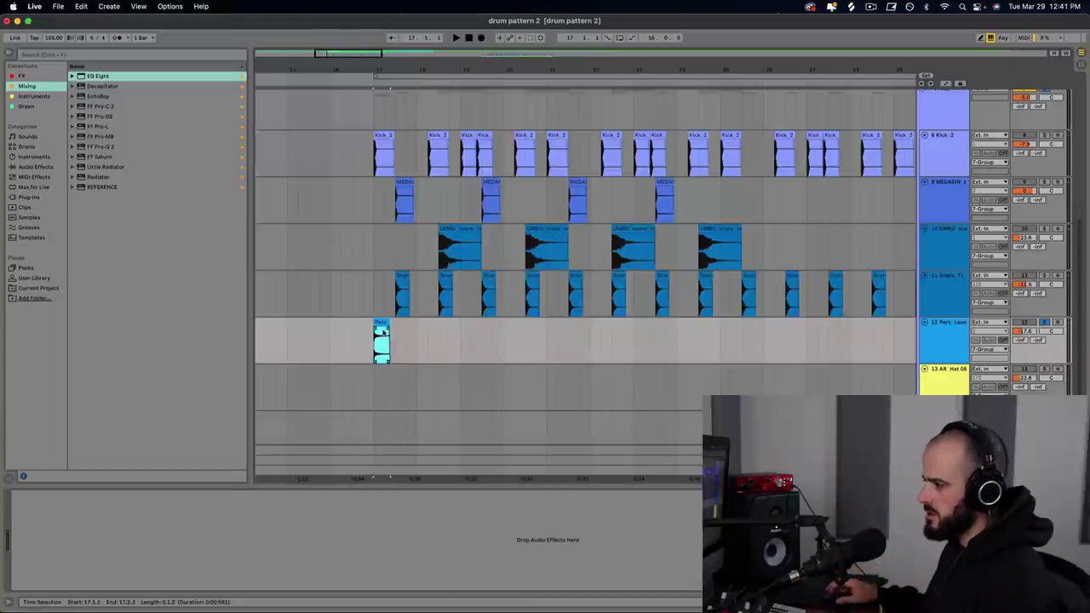
Move the Perc_Laundry clip midway between the first kick and the first snare and play it back.
key("plus")
key("plus")
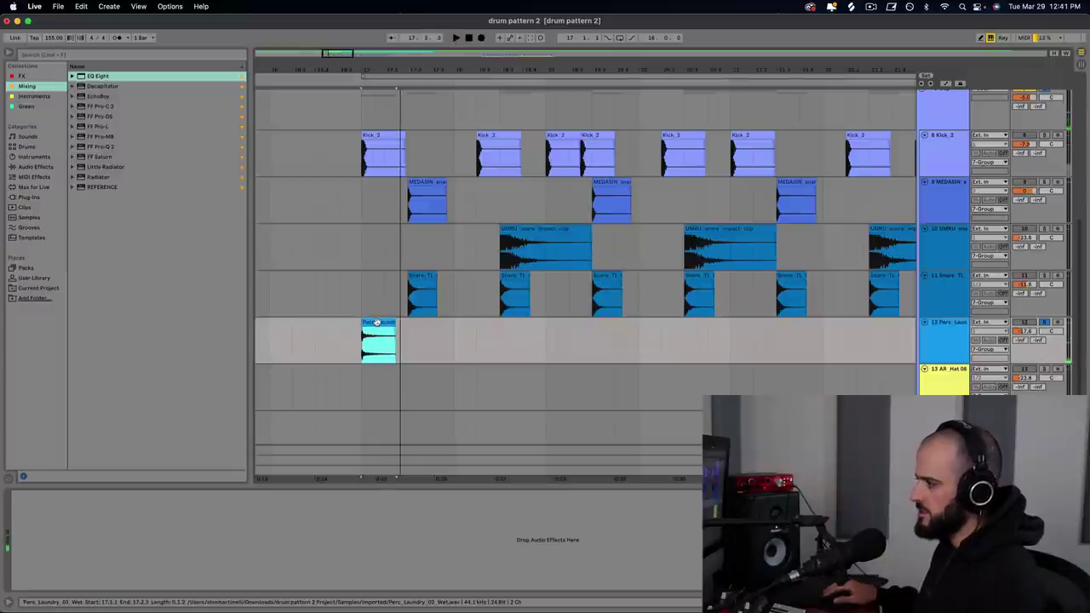
left_click_drag(376, 322, 399, 322)
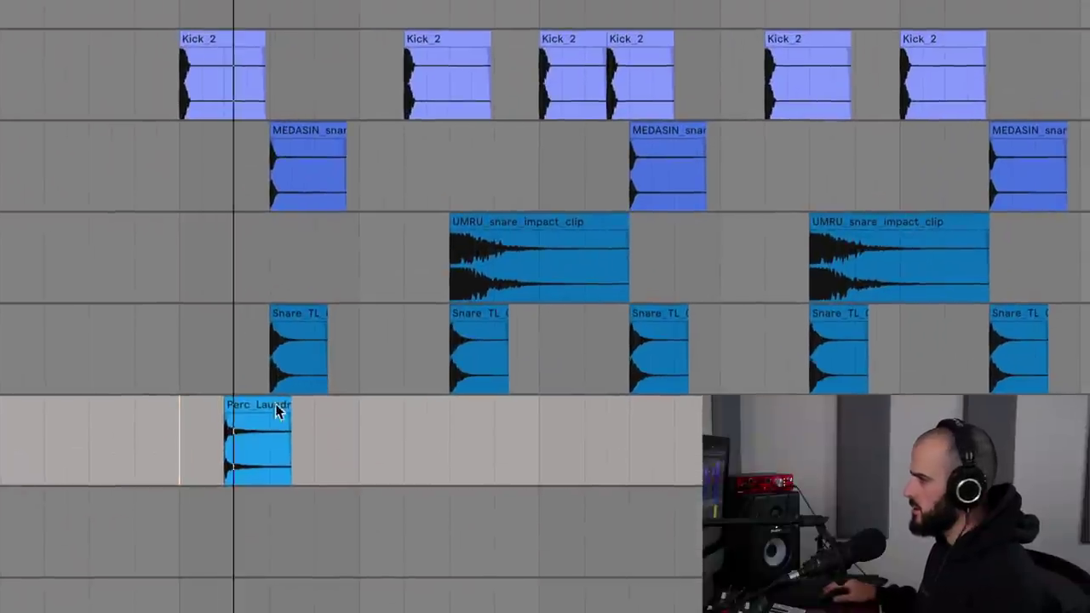
key("space")
Arrange three back-to-back Perc_Laundry clips beginning just after the first kick and duplicate the two-bar phrase.
left_click_drag(268, 426, 367, 407)
key("ctrl+d")
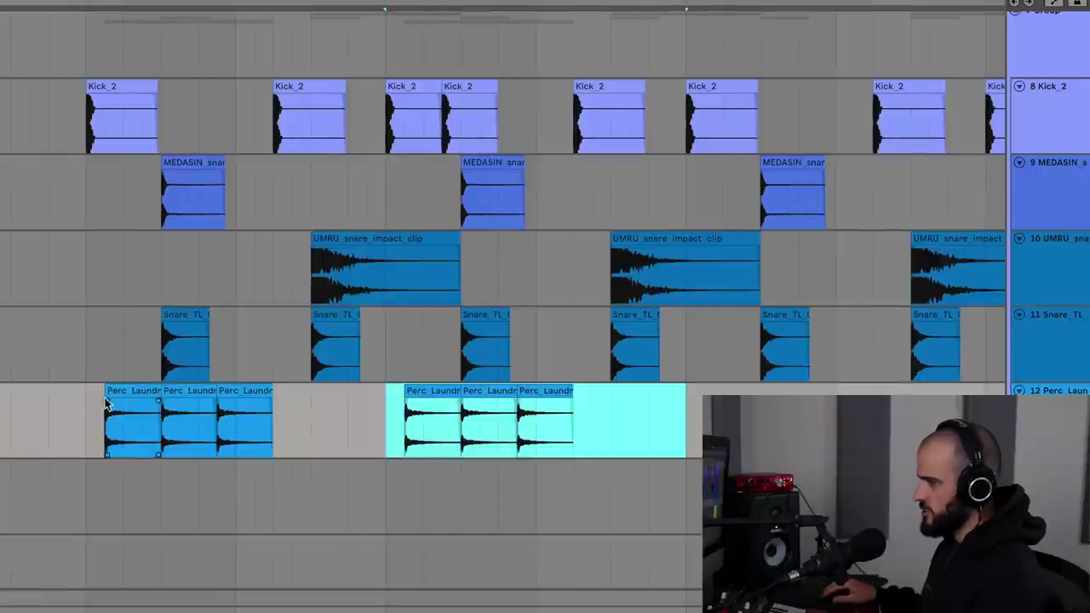
scroll(119, 401, "right", 4)
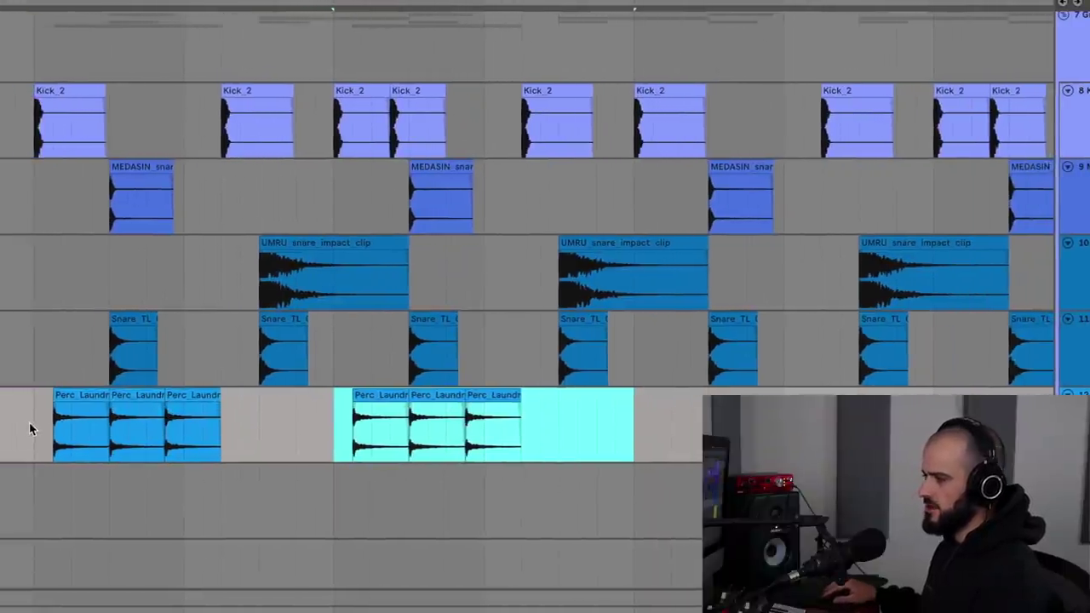
Play back the groove from the first kick with the duplicated Perc_Laundry phrase.
left_click(9, 428)
key("space")
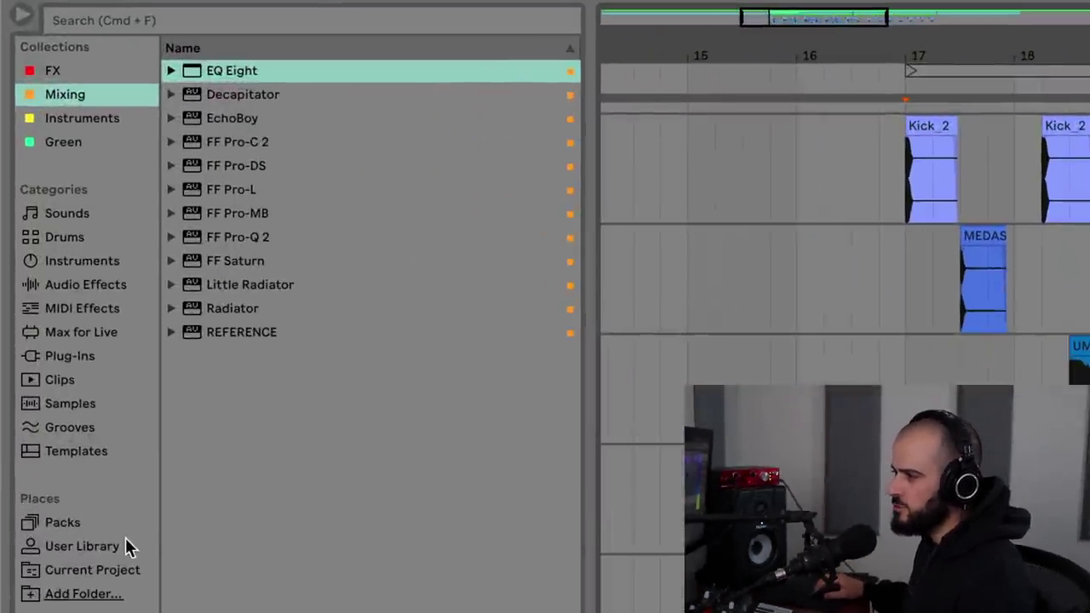
Open the percussion Loops folder of the Moonwake Samples in the User Library.
left_click(125, 546)
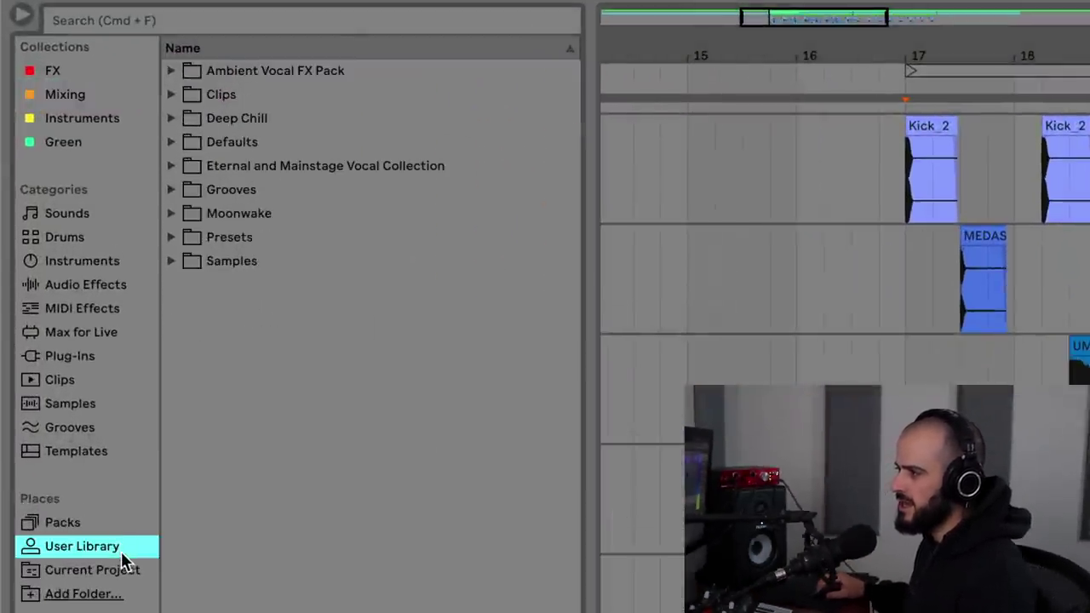
left_click(172, 213)
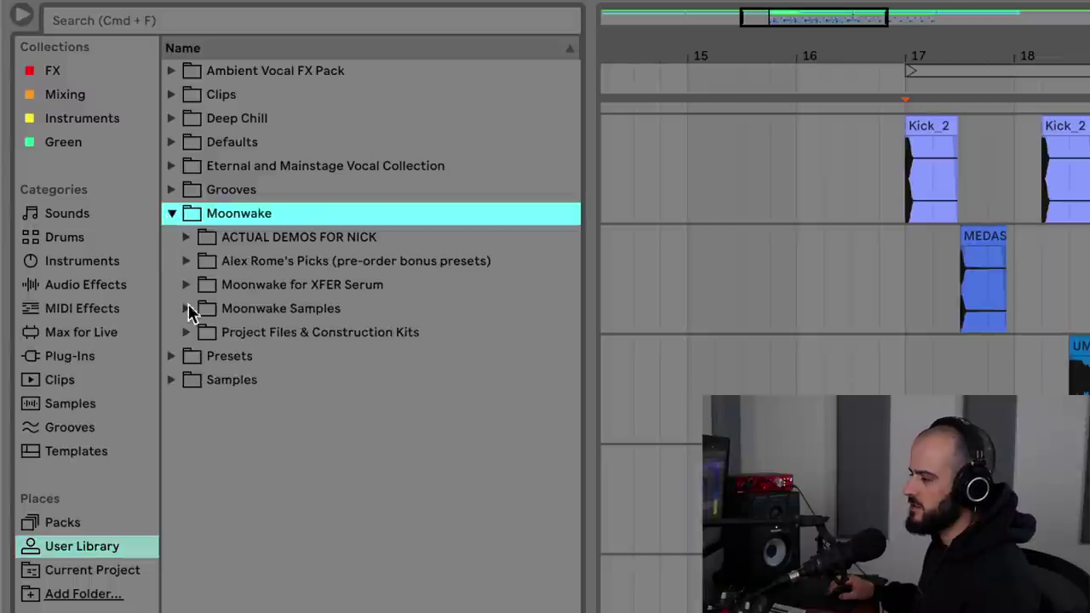
left_click(187, 308)
left_click(201, 427)
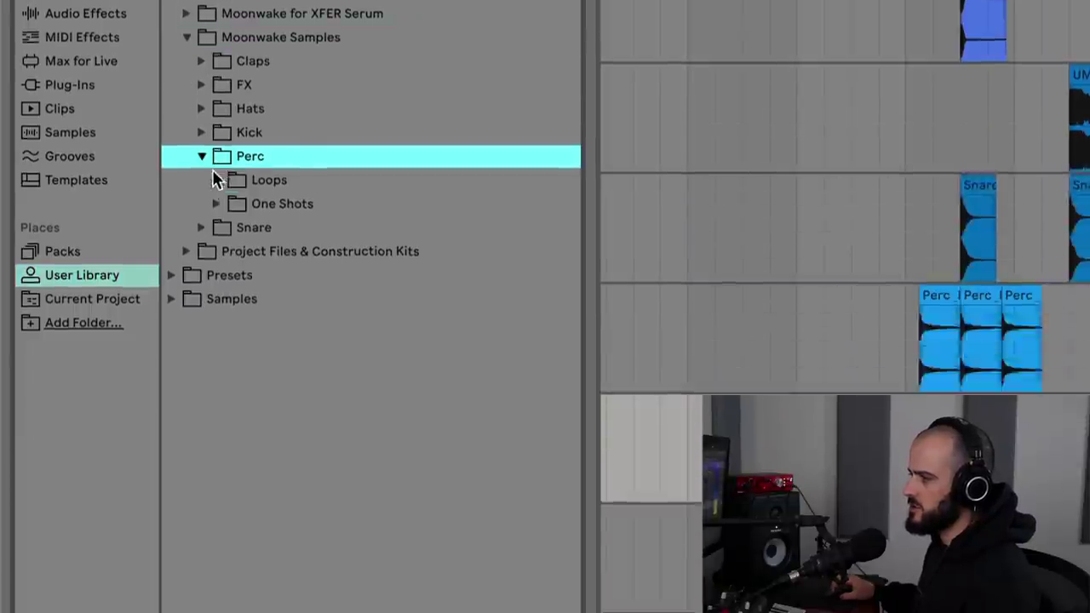
left_click(216, 451)
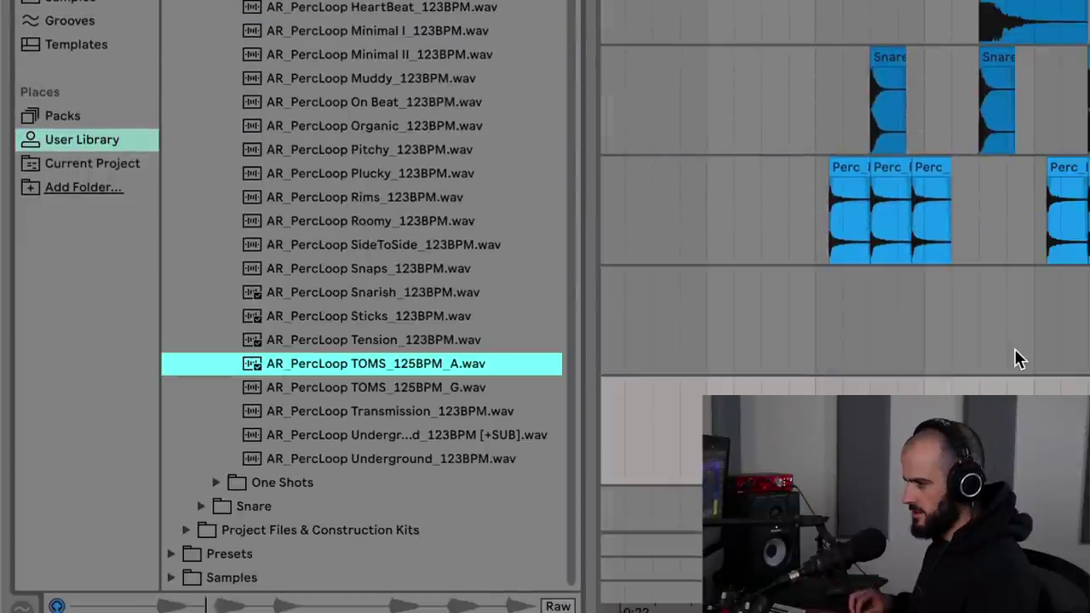
Audition the loops following AR_PercLoop TOMS_125BPM_A and place AR_PercLoop Underground_123BPM on an empty track below Perc_Laundry, starting at the first kick.
key("Down")
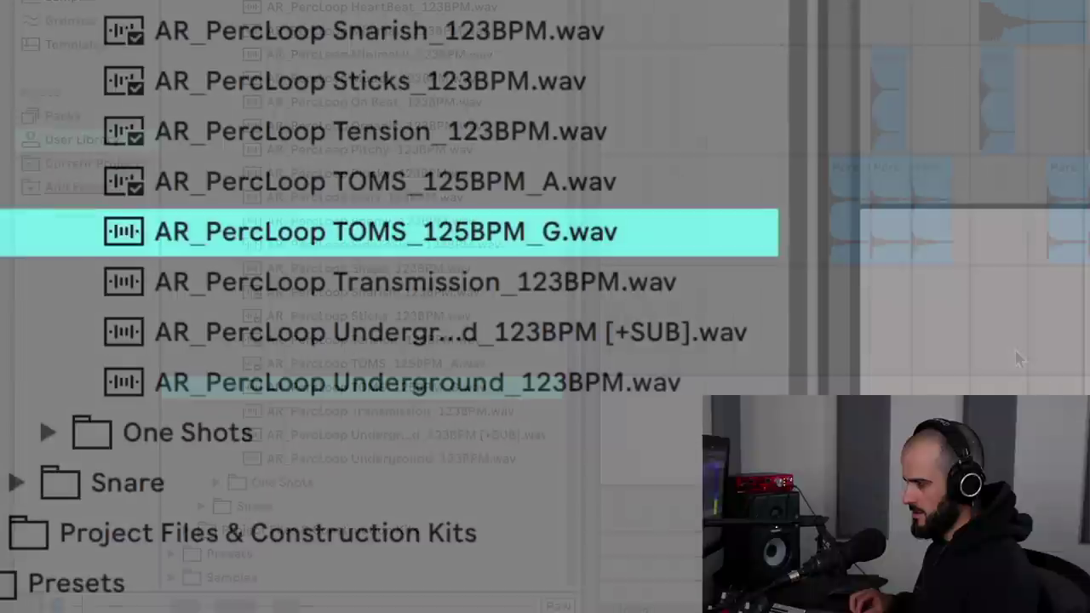
key("Down")
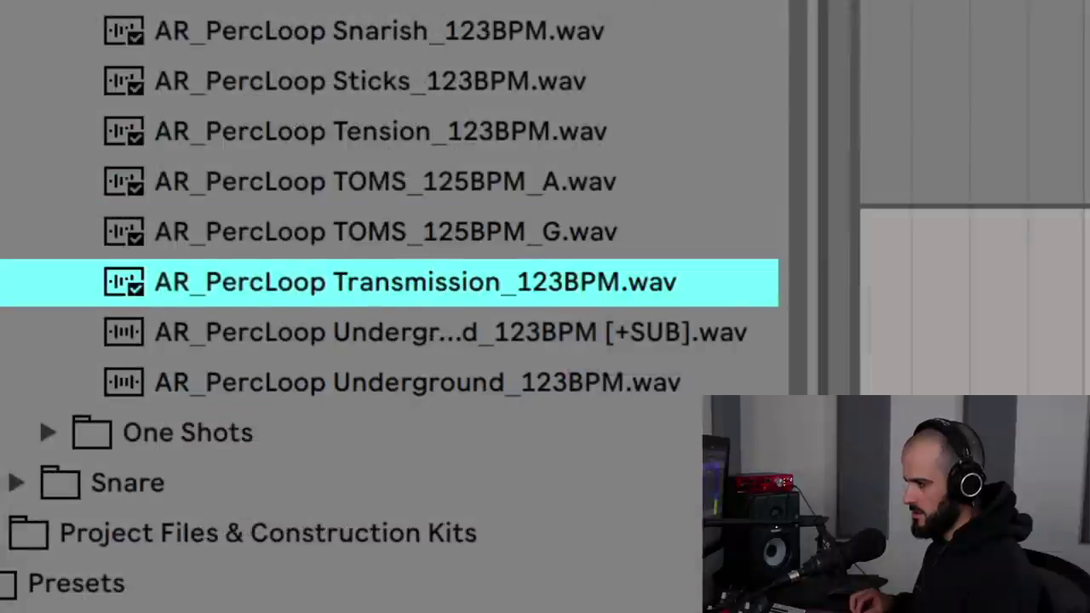
key("Down")
key("Down")
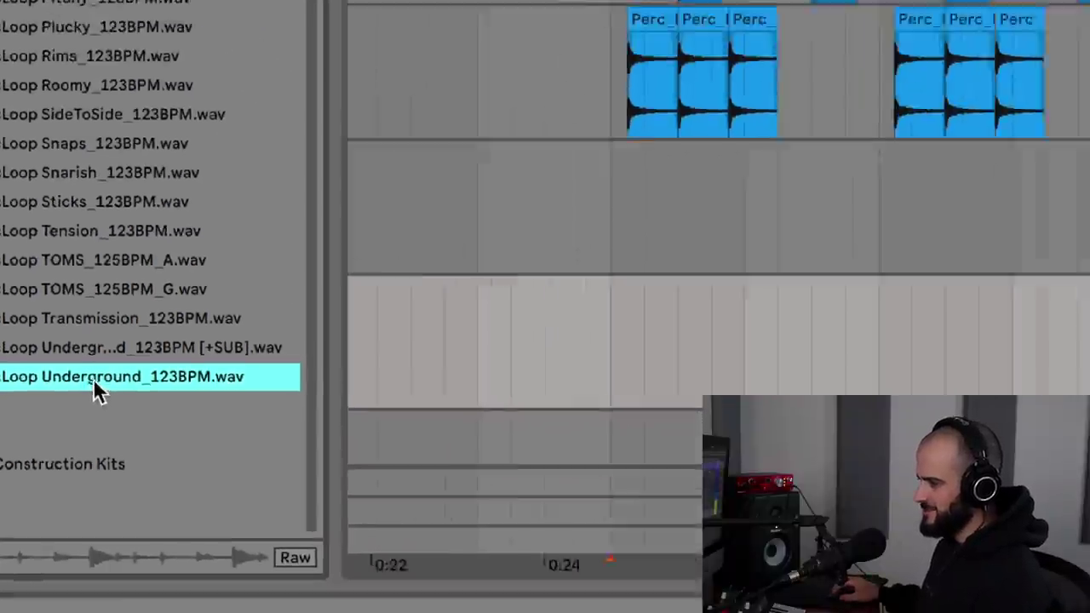
left_click_drag(506, 396, 430, 362)
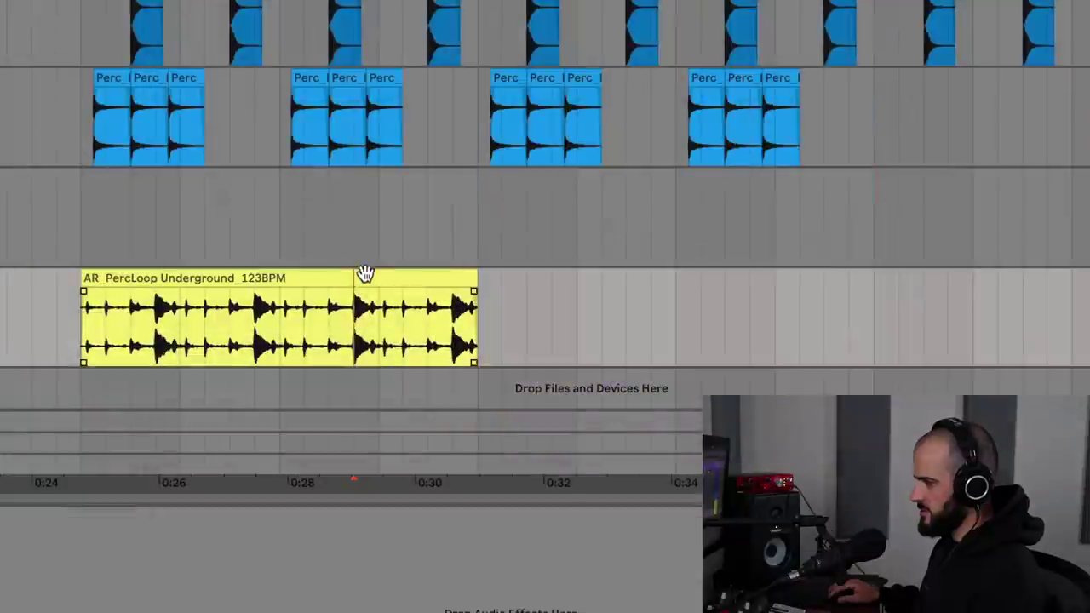
Stretch the AR_PercLoop Underground_123BPM clip to twice its length, spanning four Perc_Laundry phrases, and play it back from its start.
left_click(365, 272)
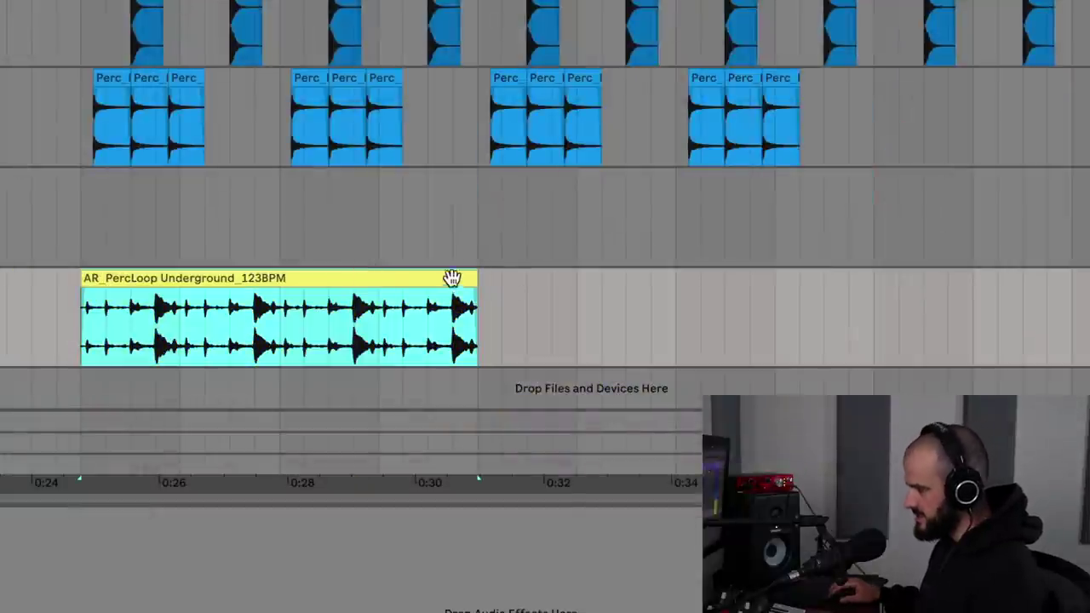
mouse_move(482, 279)
left_mouse_down()
mouse_move(687, 273)
mouse_move(876, 292)
left_mouse_up()
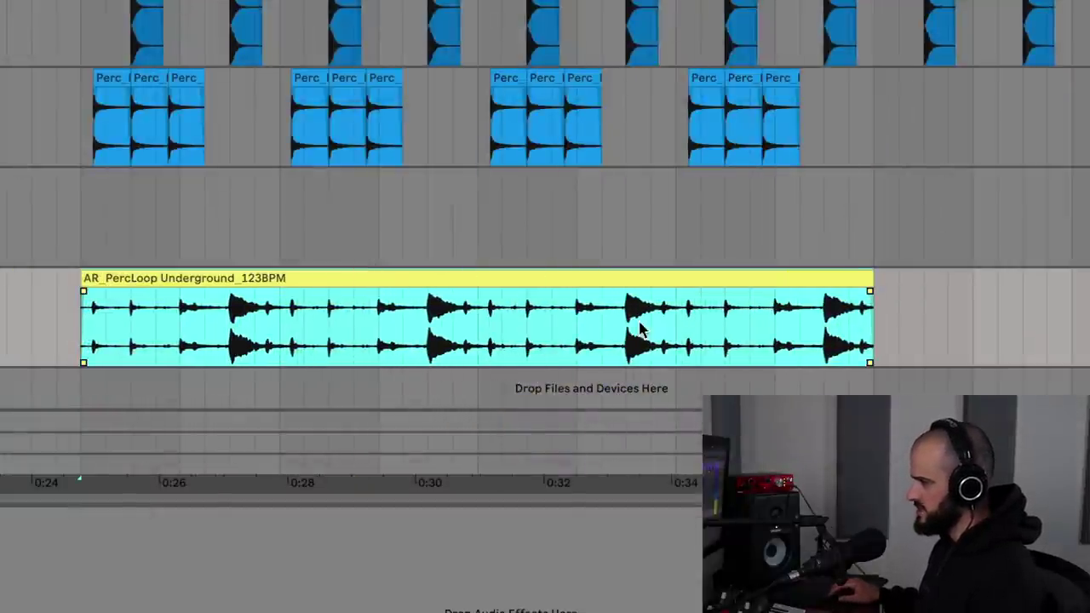
left_click(78, 330)
key("space")
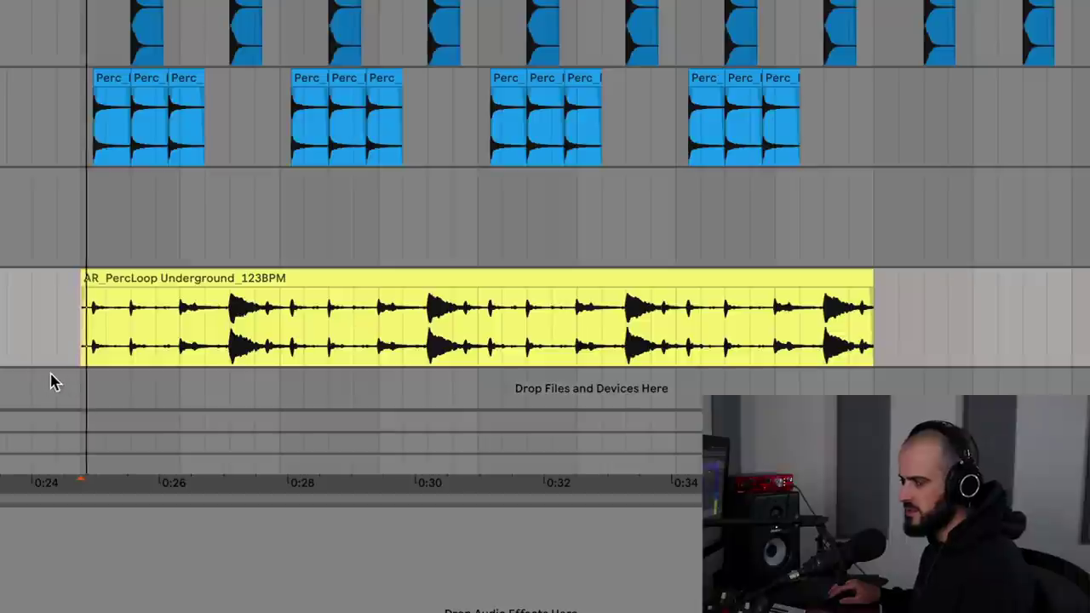